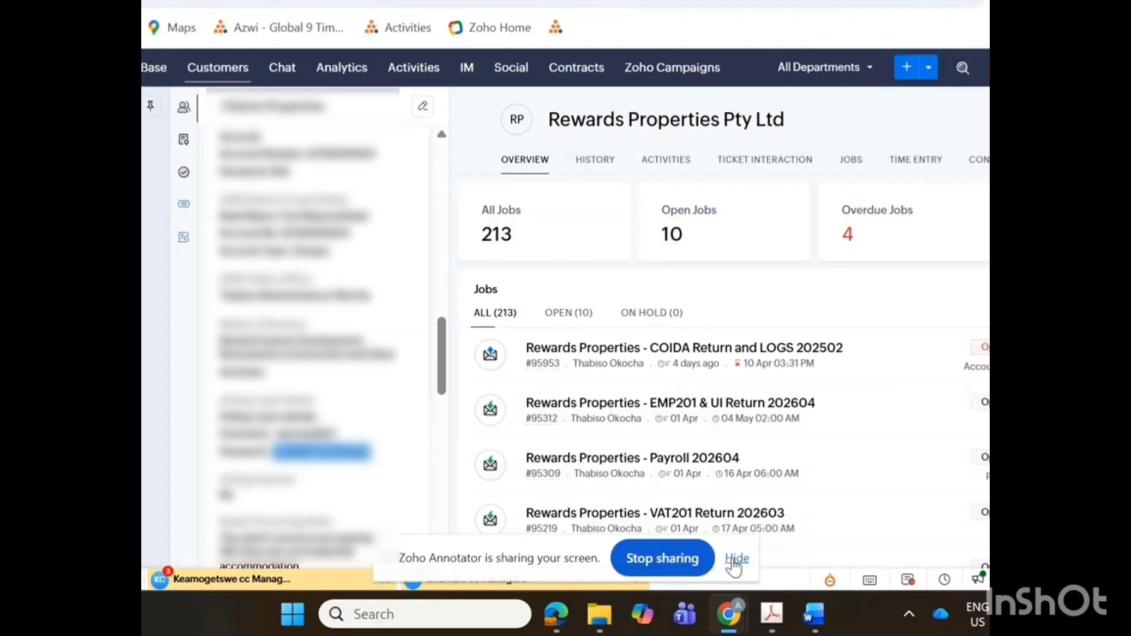
Hide the screen-sharing notice, switch to the remote desktop session and launch e@syFile Employer there.
{"action": "left_click", "coordinate": [734, 559]}
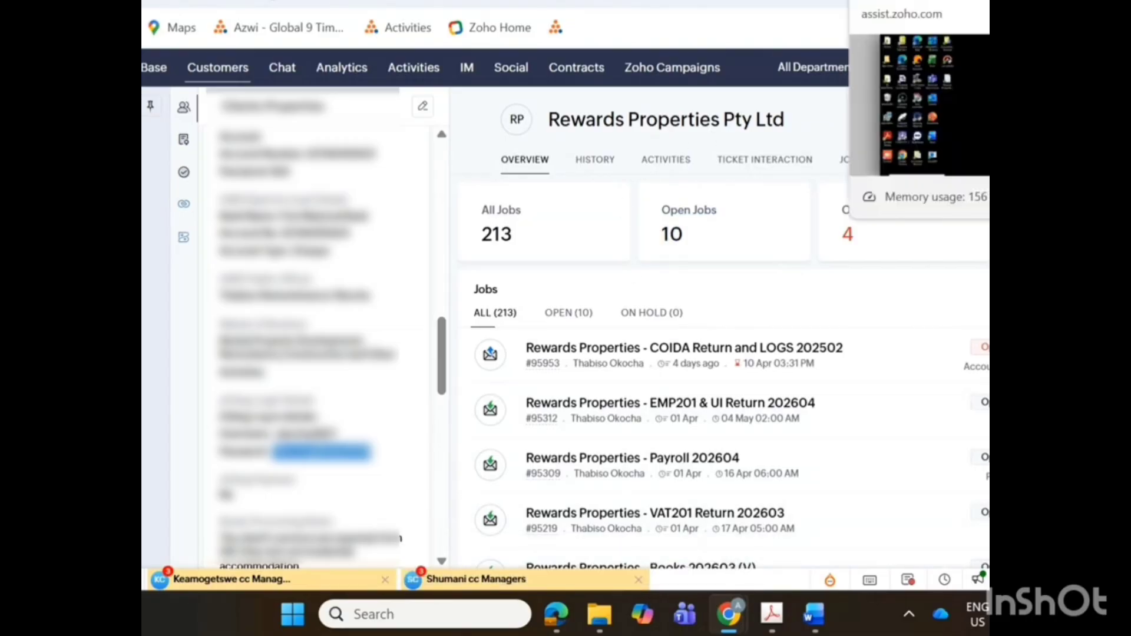
{"action": "left_click", "coordinate": [907, 1]}
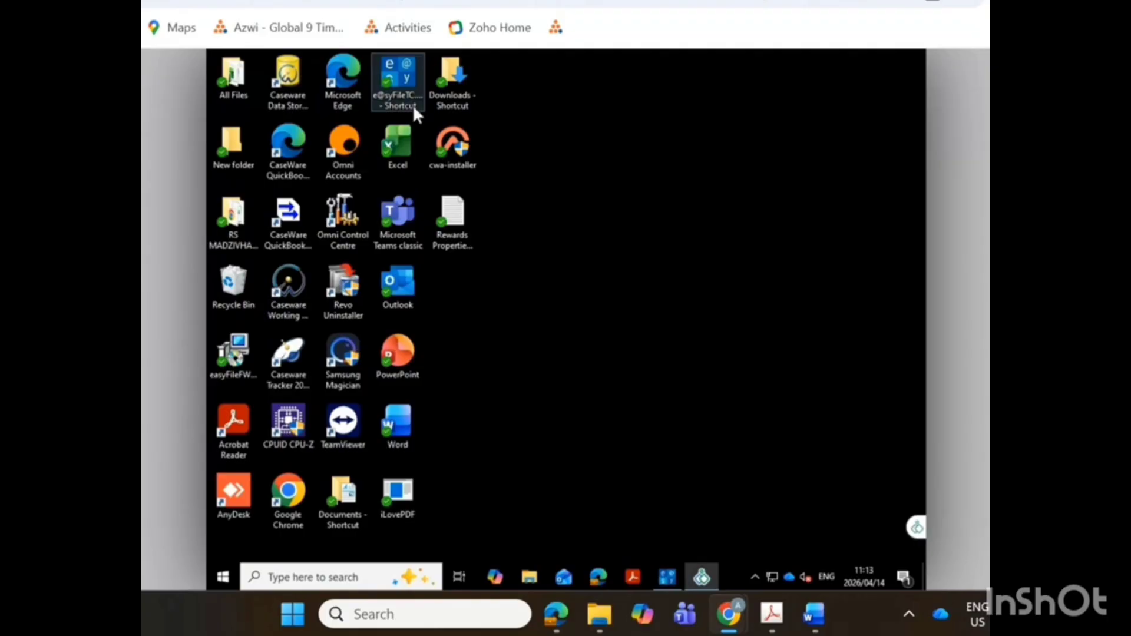
{"action": "key", "text": "ctrl+Tab"}
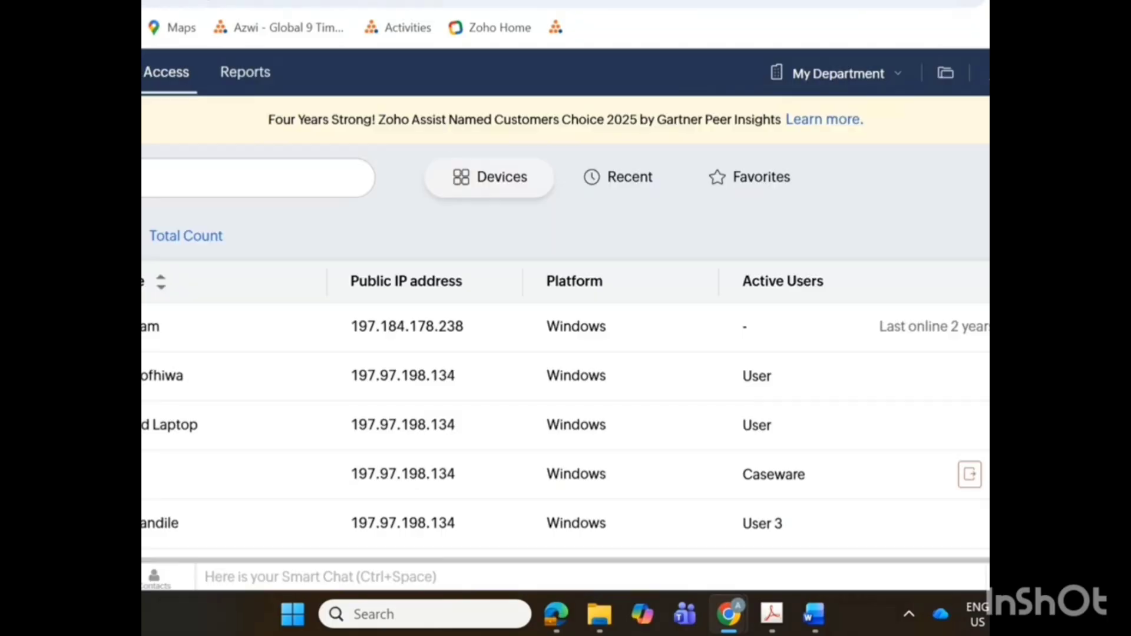
{"action": "left_click", "coordinate": [901, 0]}
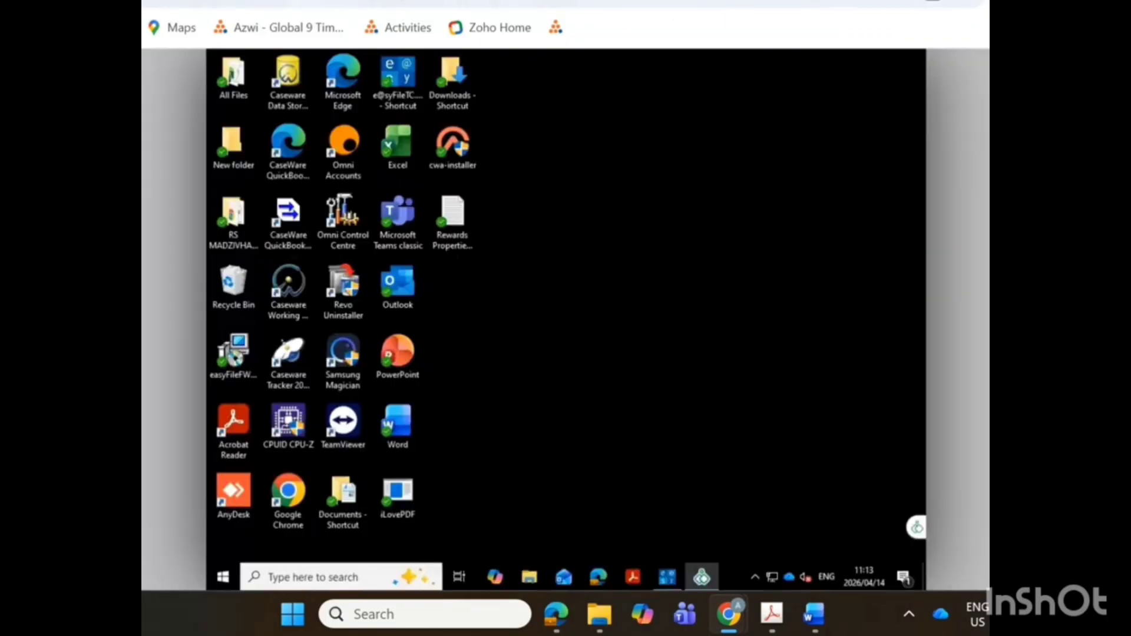
{"action": "double_click", "coordinate": [397, 76]}
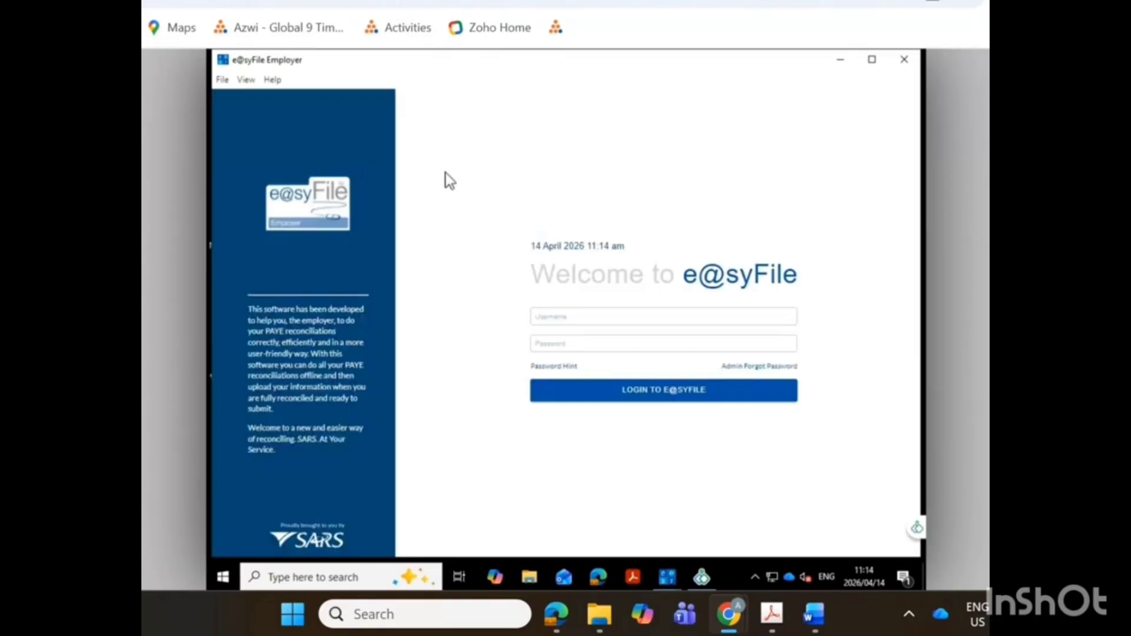
Enter Admin as the username for the e@syFile login.
{"action": "left_click", "coordinate": [566, 312]}
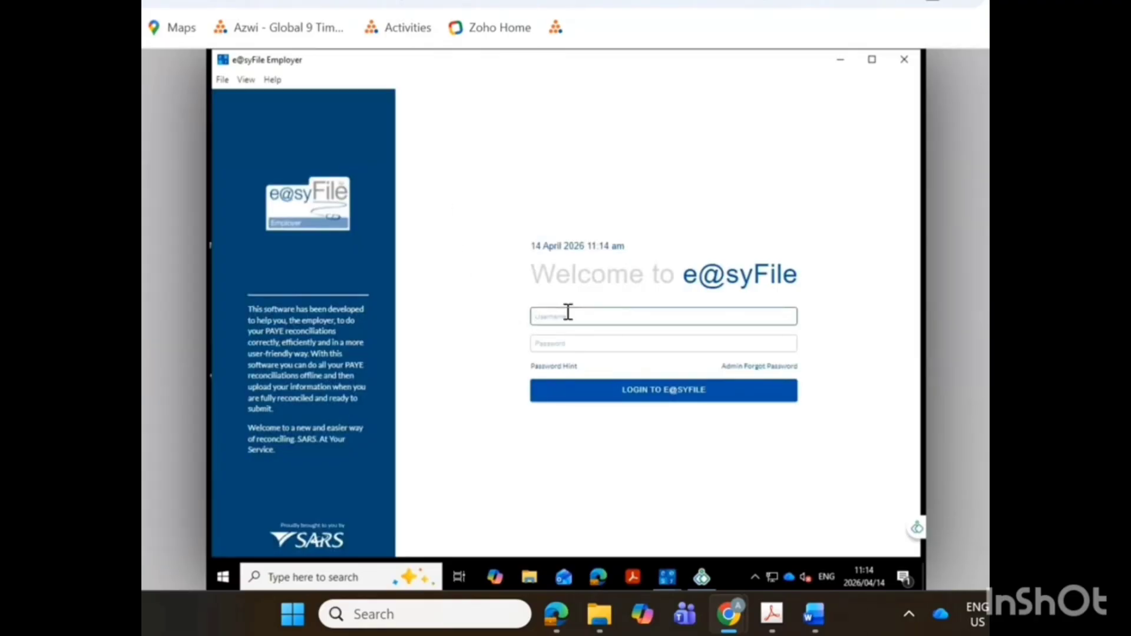
{"action": "type", "text": "Admin"}
{"action": "key", "text": "BackSpace"}
{"action": "key", "text": "BackSpace"}
{"action": "key", "text": "BackSpace"}
{"action": "key", "text": "BackSpace"}
{"action": "type", "text": "Admin"}
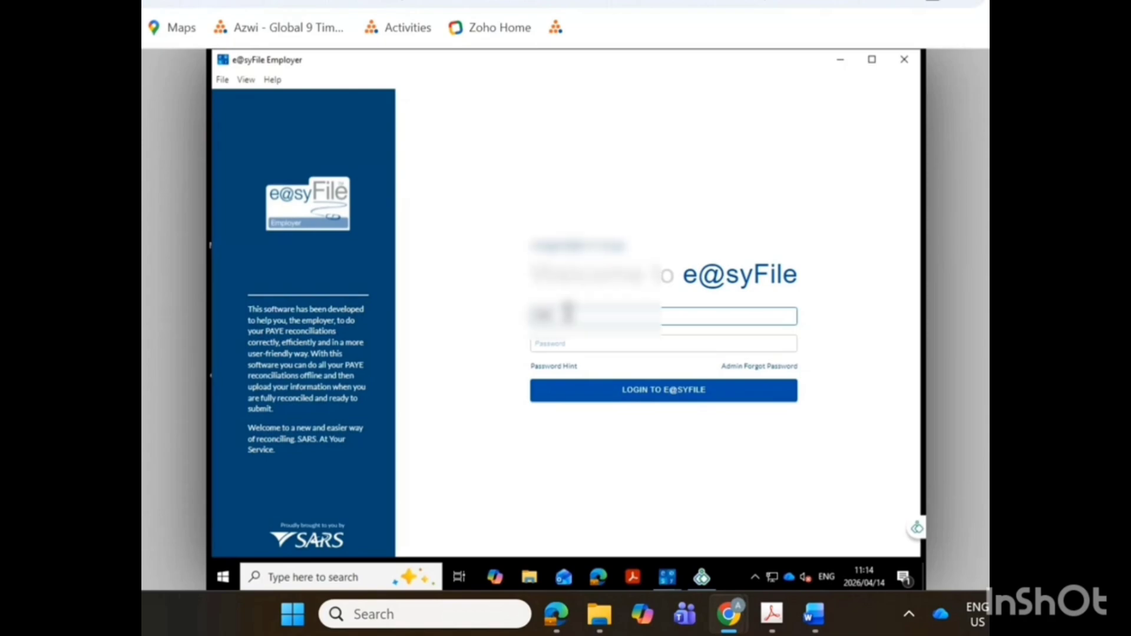
{"action": "key", "text": "BackSpace"}
{"action": "key", "text": "BackSpace"}
{"action": "key", "text": "BackSpace"}
{"action": "key", "text": "BackSpace"}
{"action": "type", "text": "Admin"}
Enter the e@syFile account password and log in.
{"action": "left_click", "coordinate": [597, 345]}
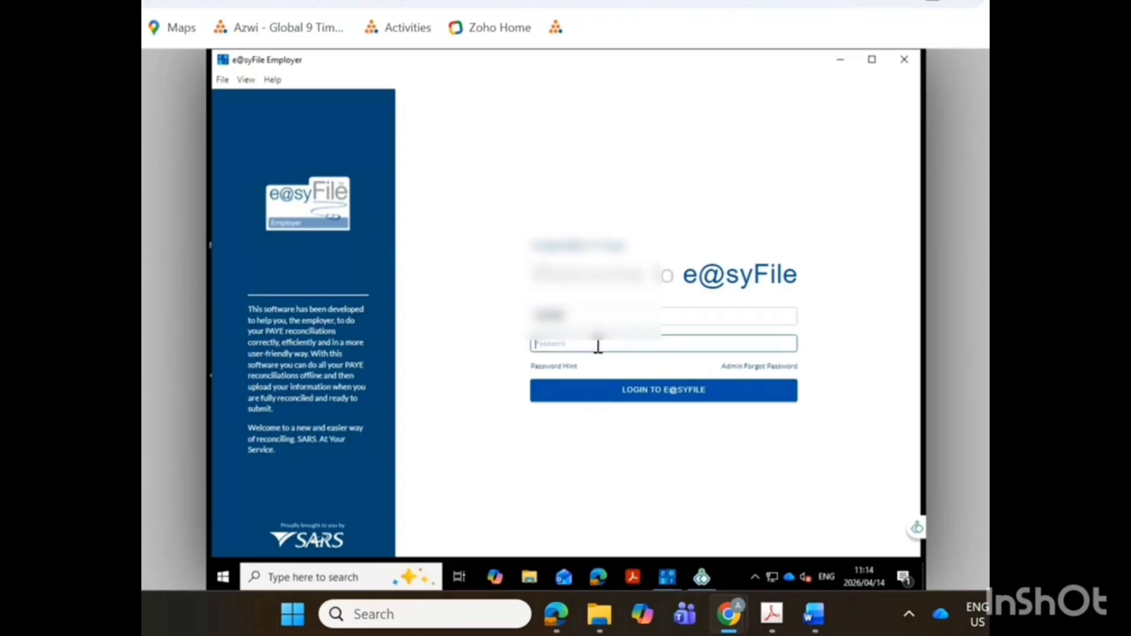
{"action": "type", "text": "*********"}
{"action": "left_click", "coordinate": [643, 396]}
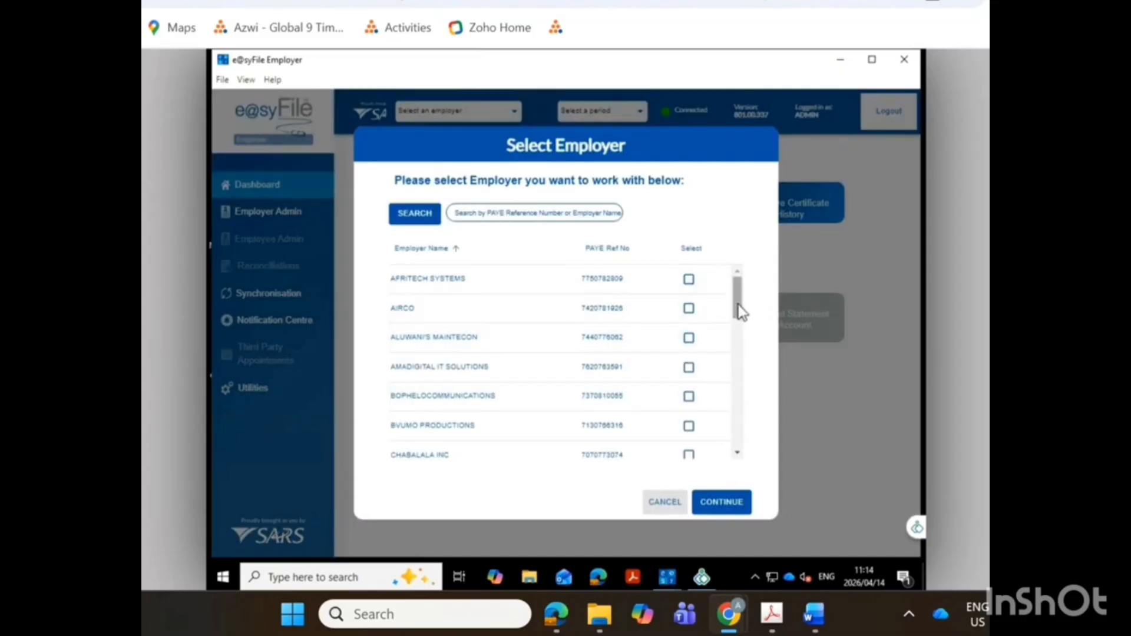
Select REWARDS PROPERTIES CC as the active employer with reconciliation period 202602, and confirm the database change.
{"action": "left_click_drag", "start_coordinate": [738, 306], "coordinate": [735, 423]}
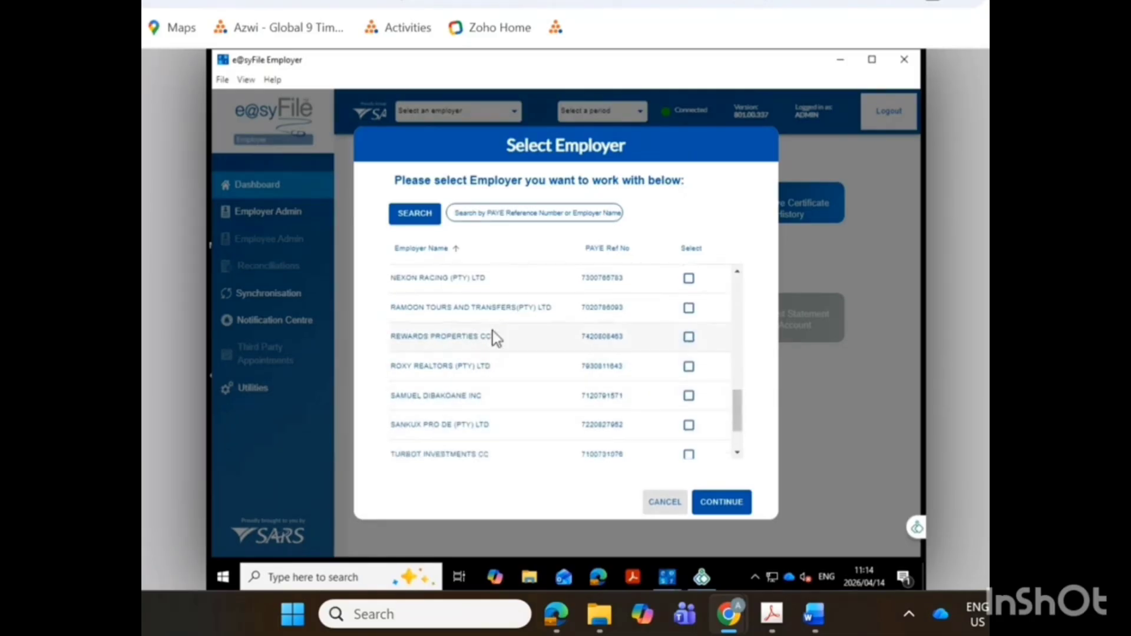
{"action": "left_click", "coordinate": [688, 338]}
{"action": "left_click", "coordinate": [532, 484]}
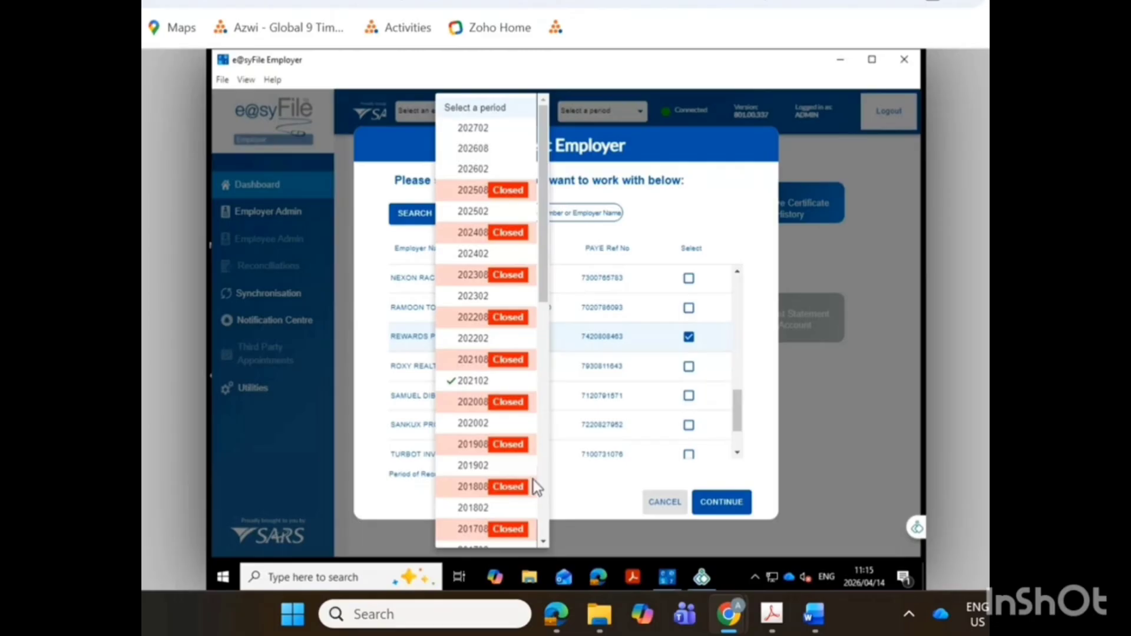
{"action": "left_click", "coordinate": [482, 171]}
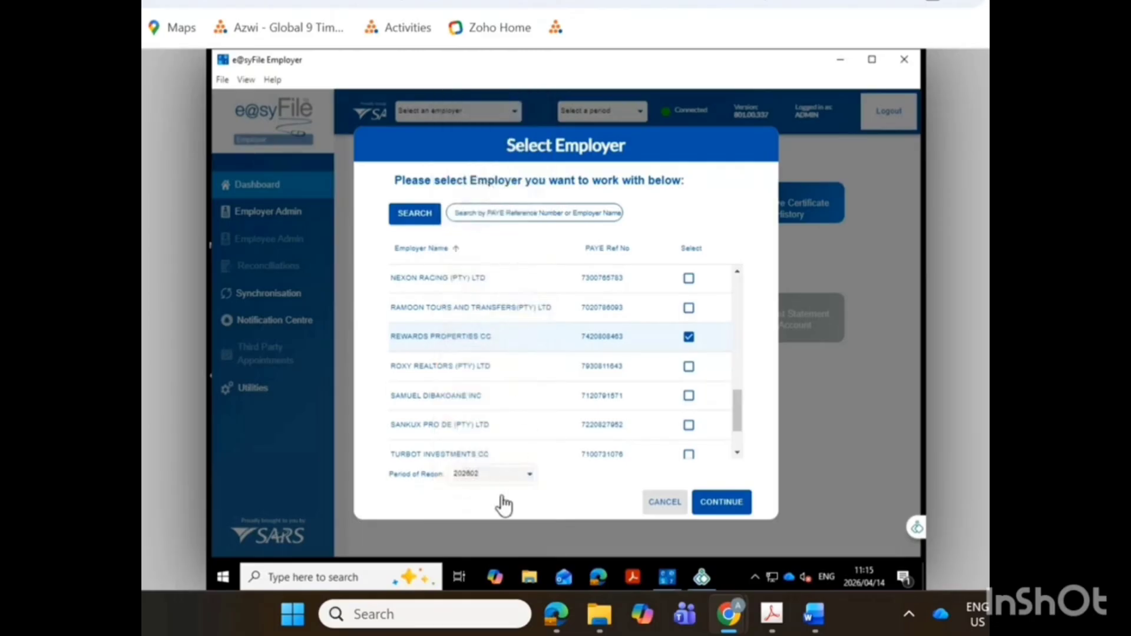
{"action": "left_click", "coordinate": [727, 502]}
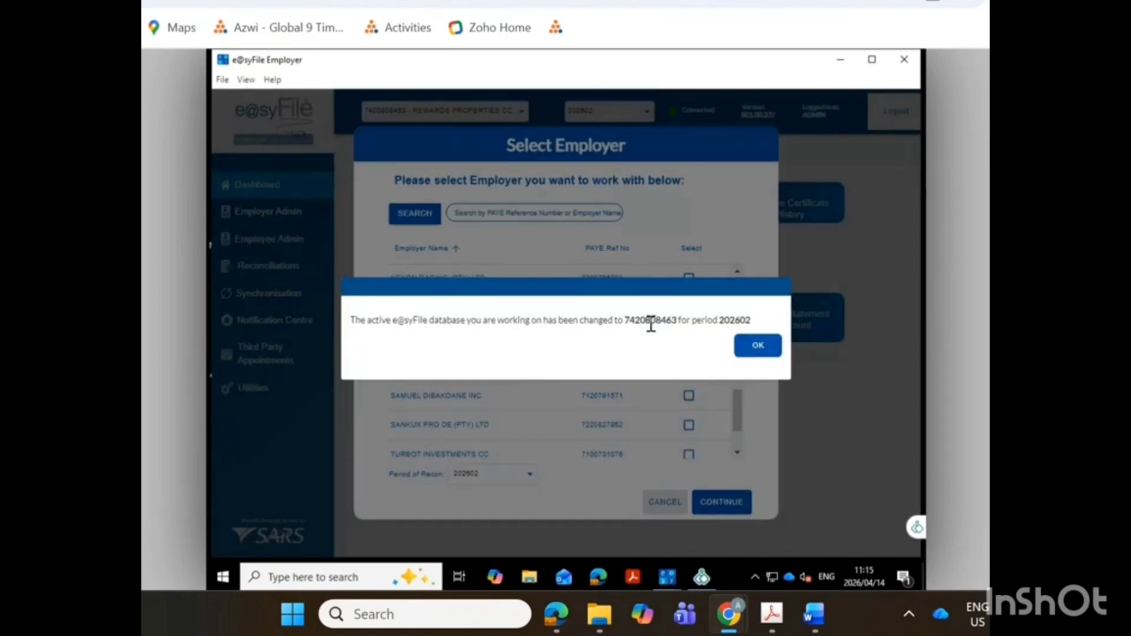
{"action": "left_click", "coordinate": [758, 348]}
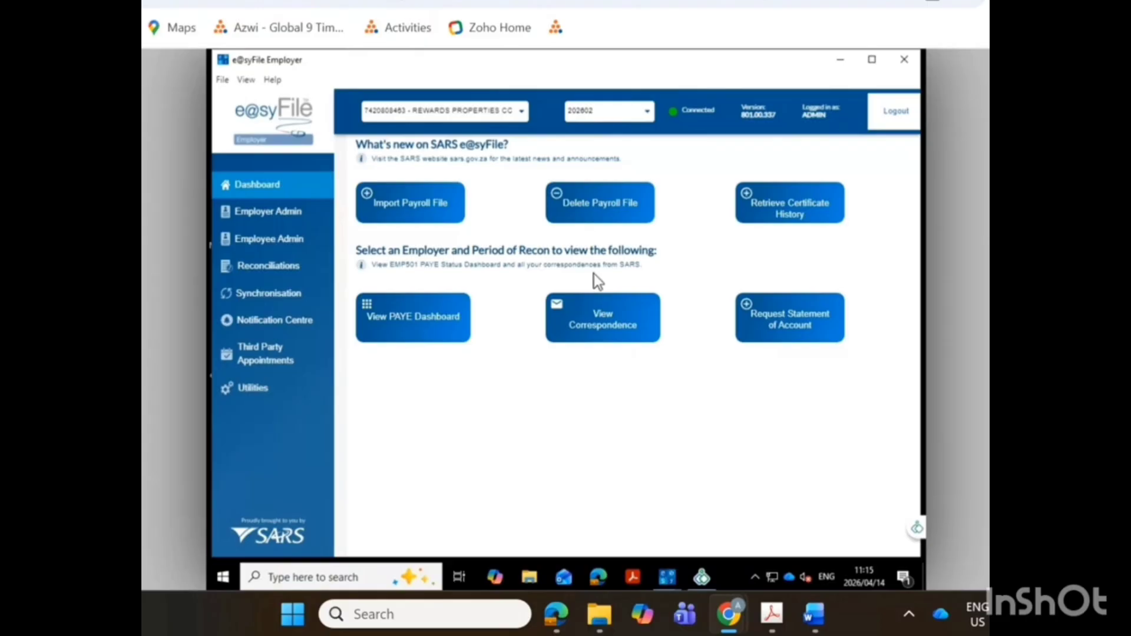
Import the payroll file "Rewards Properties - TYE 202602.txt" from the Downloads subfolder, proceeding past the validation warnings.
{"action": "left_click", "coordinate": [405, 221]}
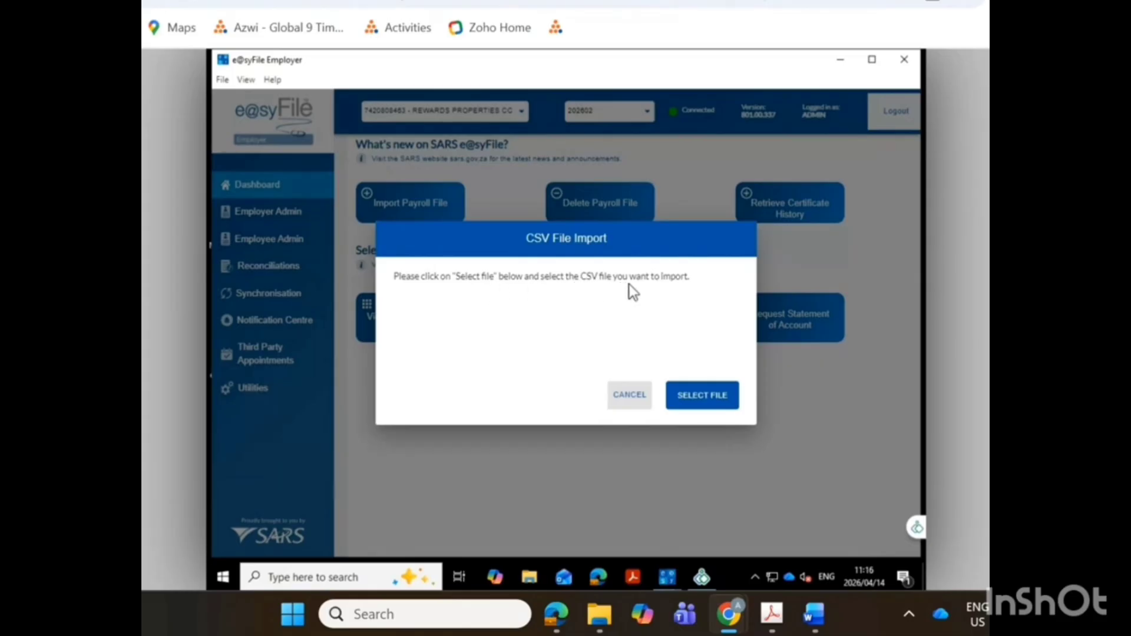
{"action": "left_click", "coordinate": [693, 406]}
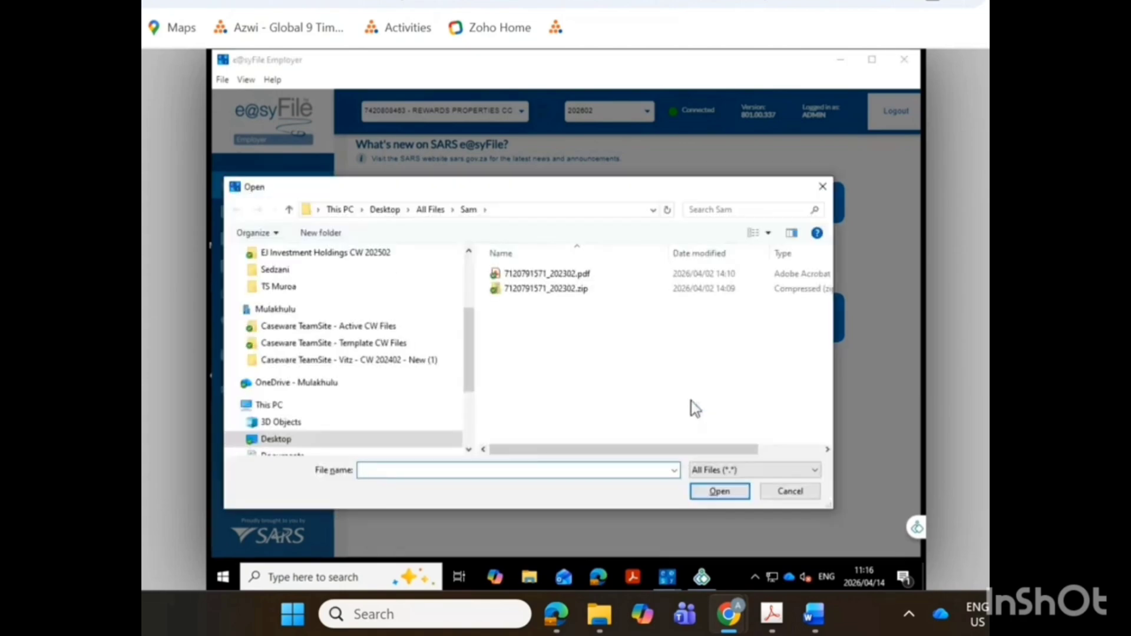
{"action": "left_click", "coordinate": [273, 271]}
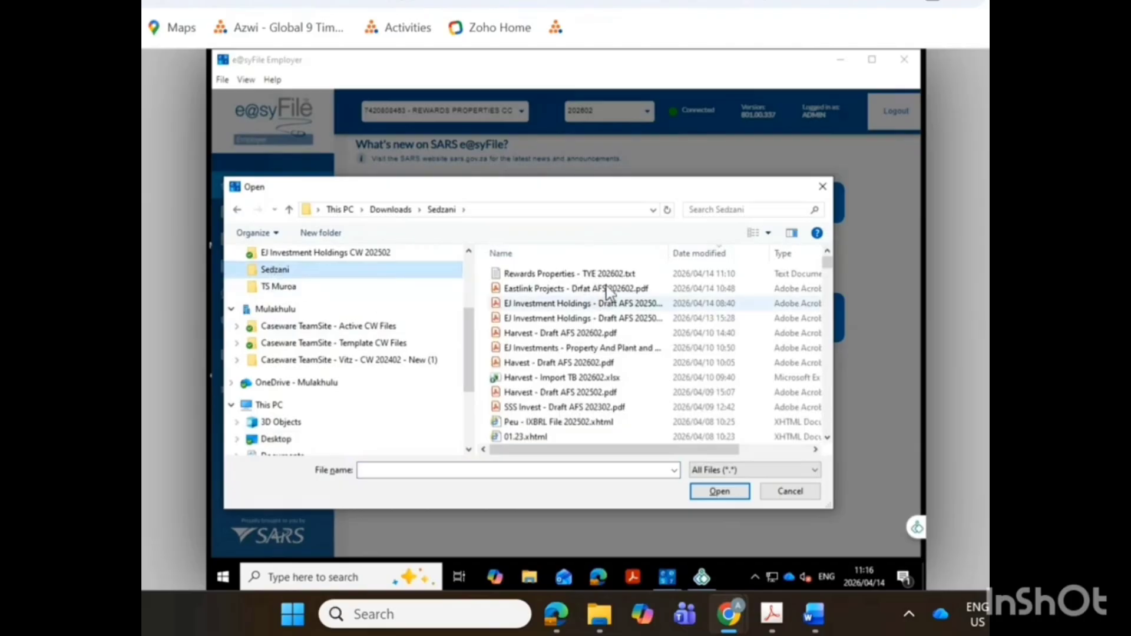
{"action": "left_click", "coordinate": [606, 274]}
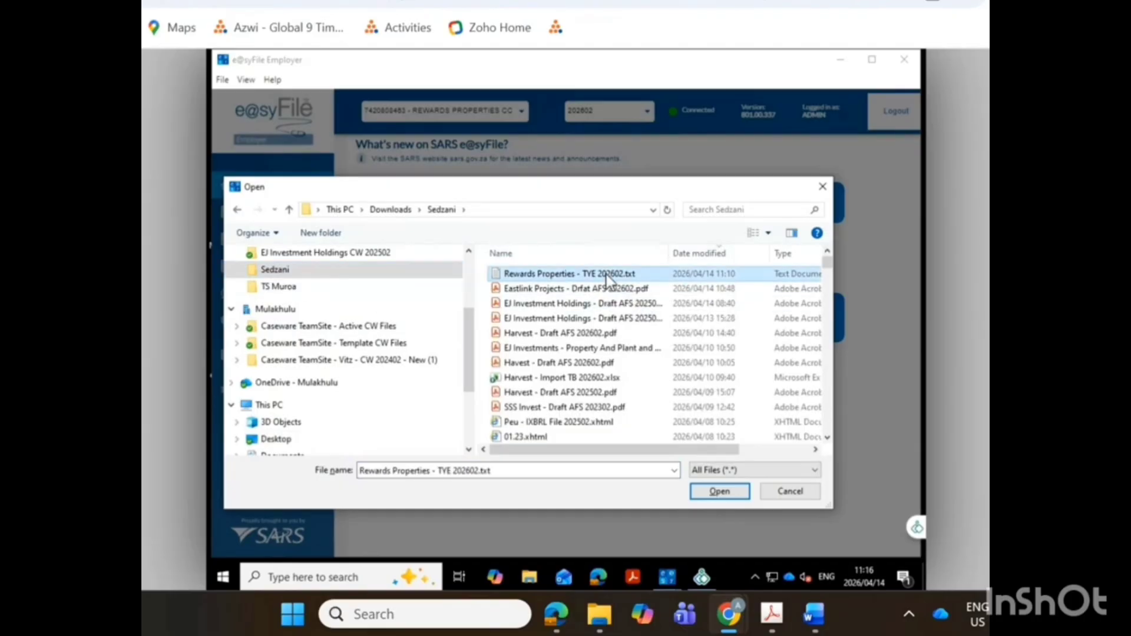
{"action": "left_click", "coordinate": [716, 493]}
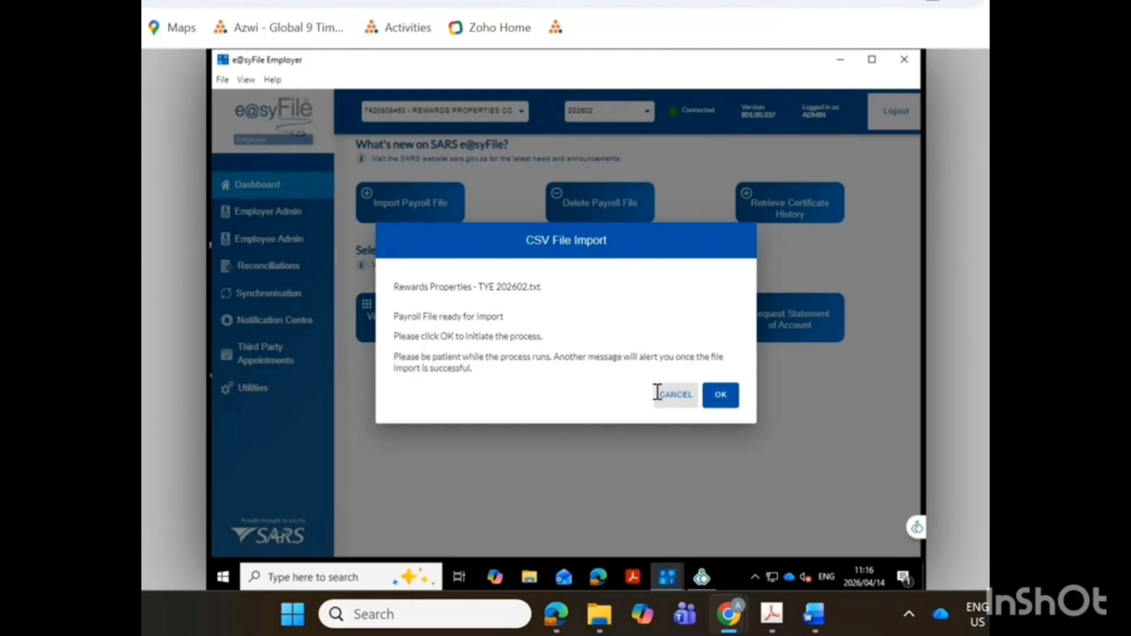
{"action": "left_click", "coordinate": [722, 398]}
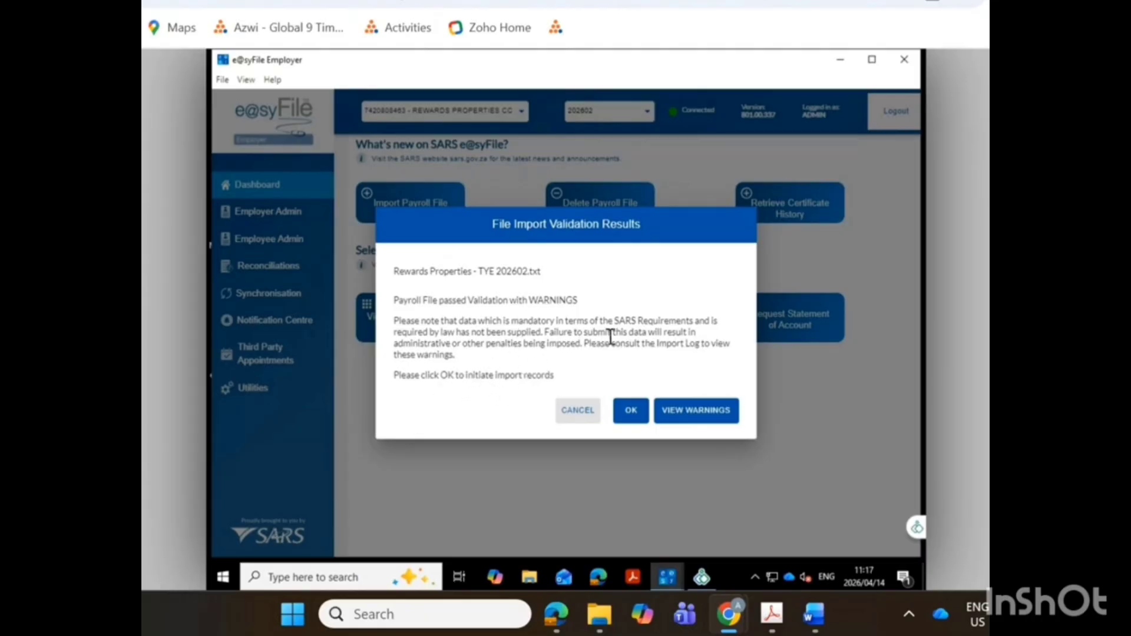
{"action": "left_click", "coordinate": [628, 408]}
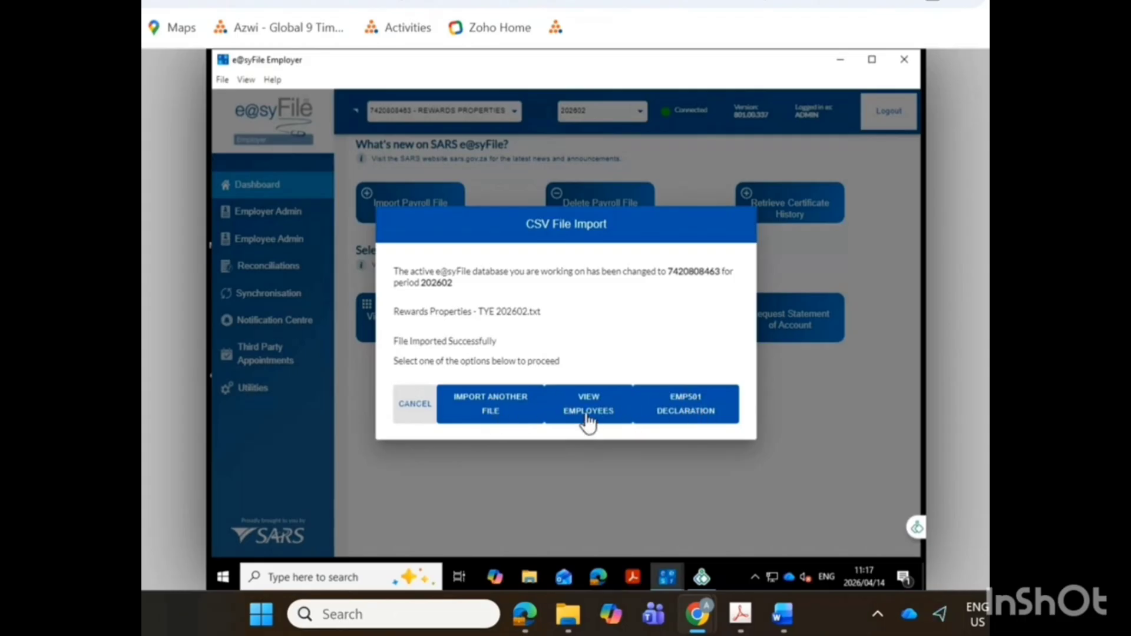
Proceed to the EMP501 declaration and choose to accept the SARS data for the return.
{"action": "left_click", "coordinate": [682, 405]}
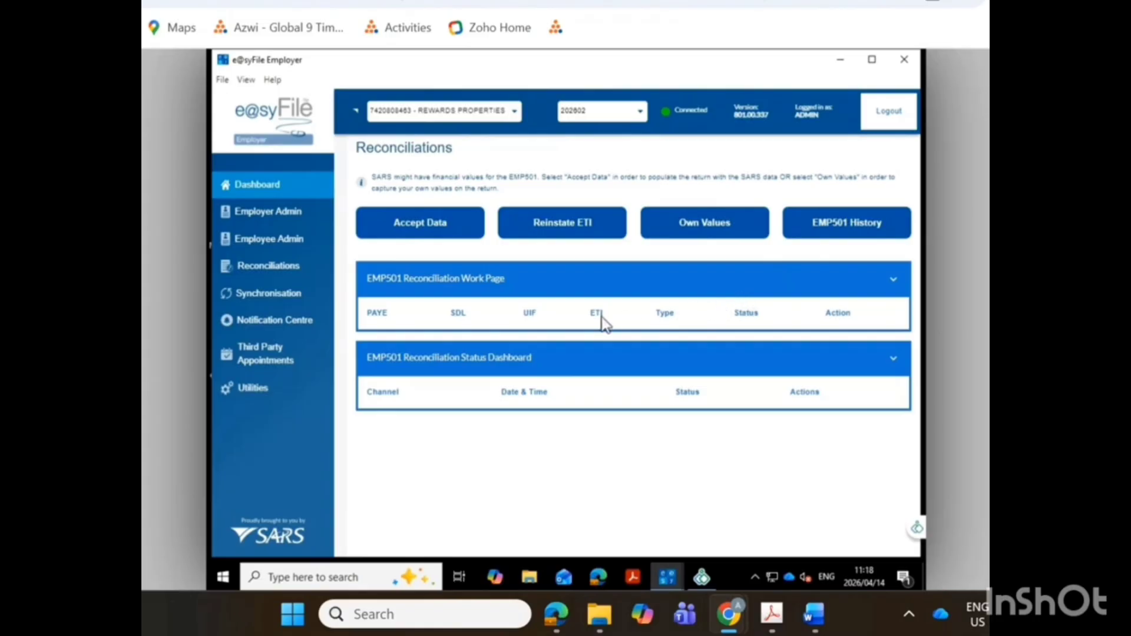
{"action": "left_click", "coordinate": [423, 233]}
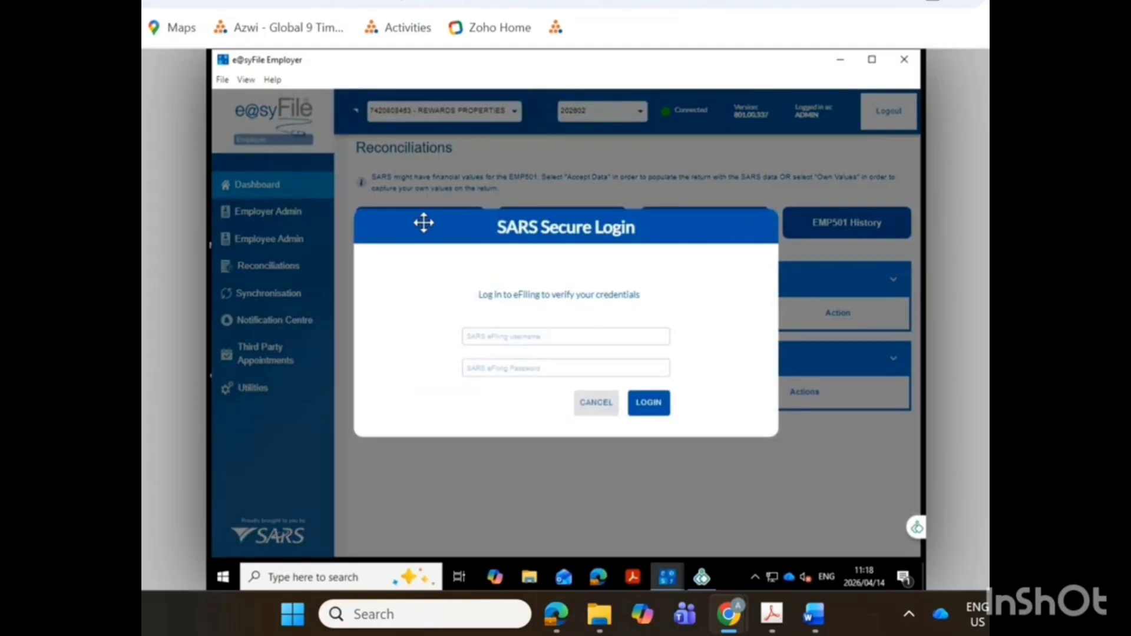
Copy the client's eFiling username and password from the Zoho customer record into the SARS Secure Login form and log in.
{"action": "left_click", "coordinate": [484, 337]}
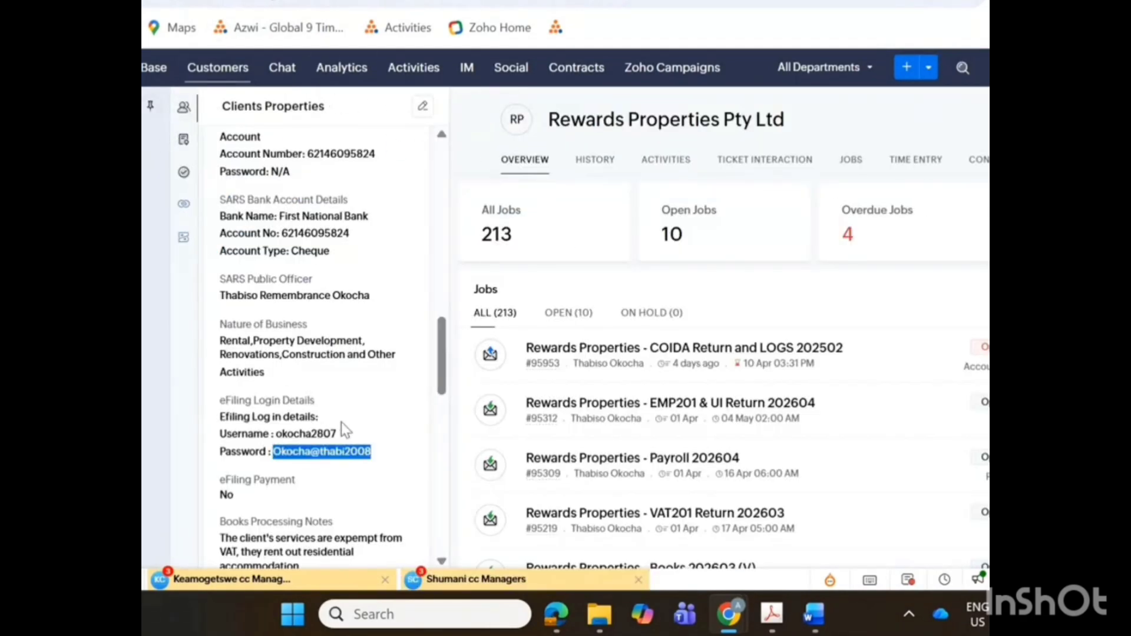
{"action": "left_click_drag", "start_coordinate": [337, 435], "coordinate": [282, 448]}
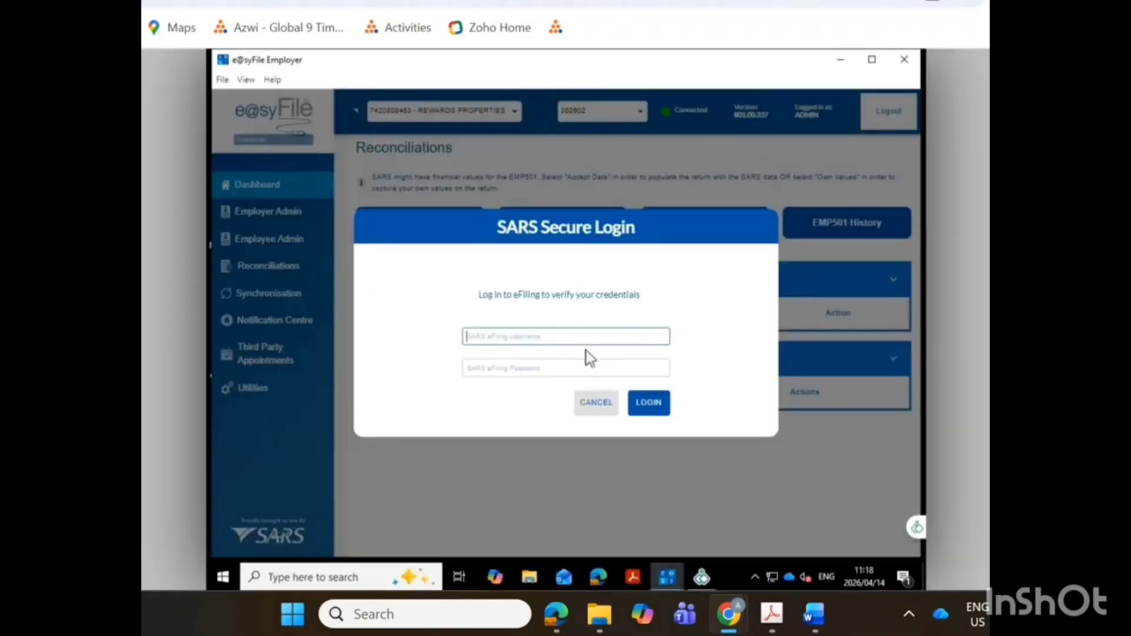
{"action": "left_click", "coordinate": [483, 369]}
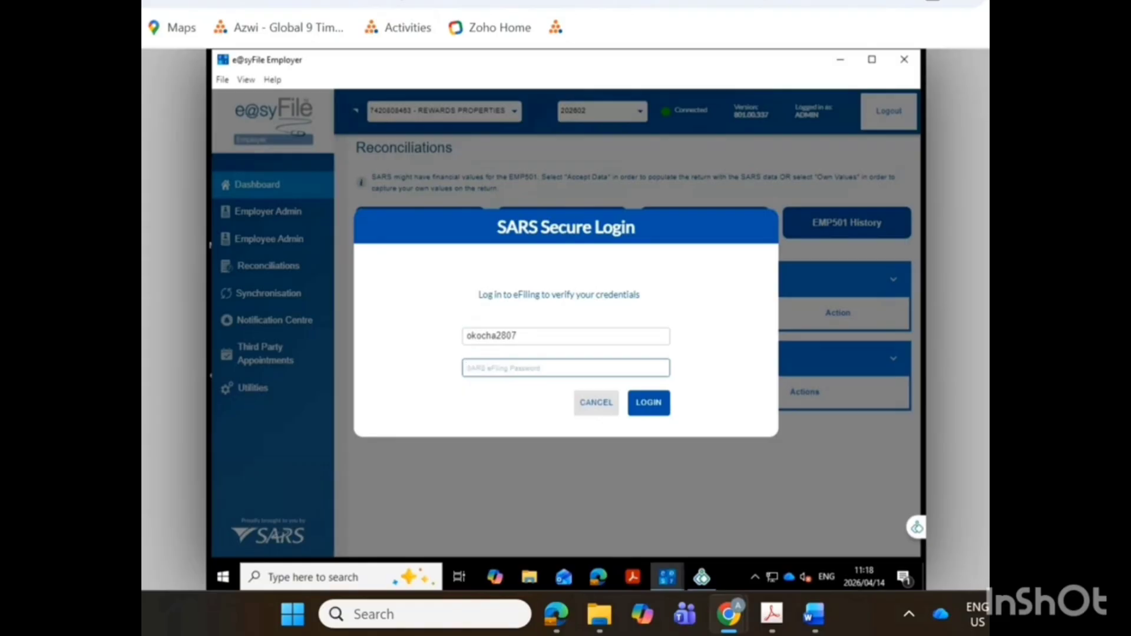
{"action": "left_click", "coordinate": [330, 1]}
{"action": "left_click_drag", "start_coordinate": [375, 451], "coordinate": [274, 455]}
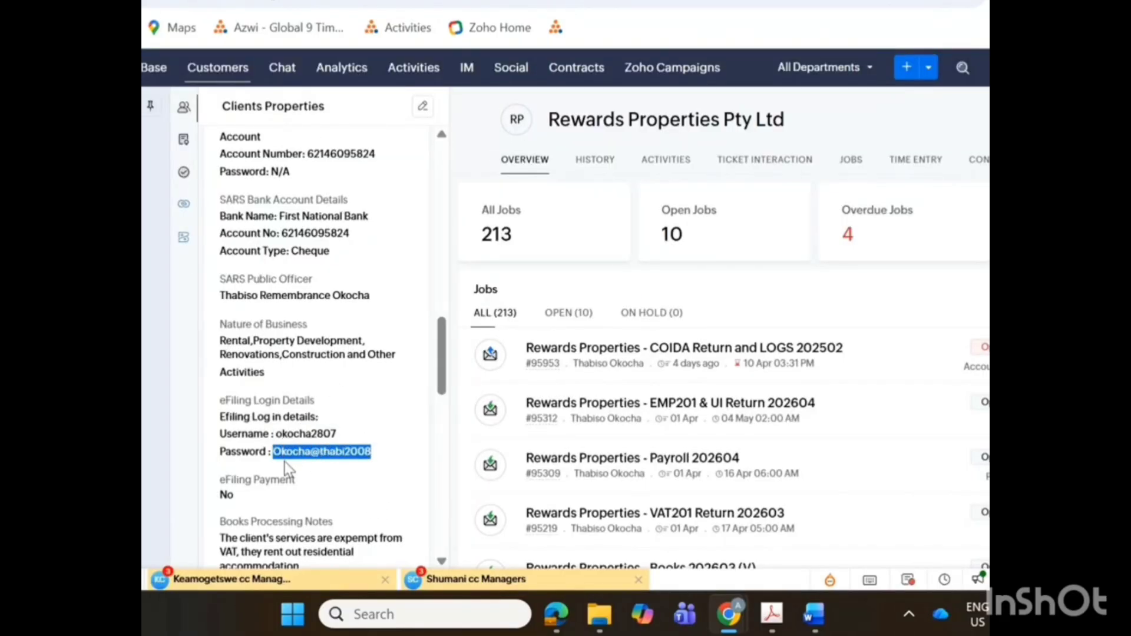
{"action": "left_click", "coordinate": [843, 1]}
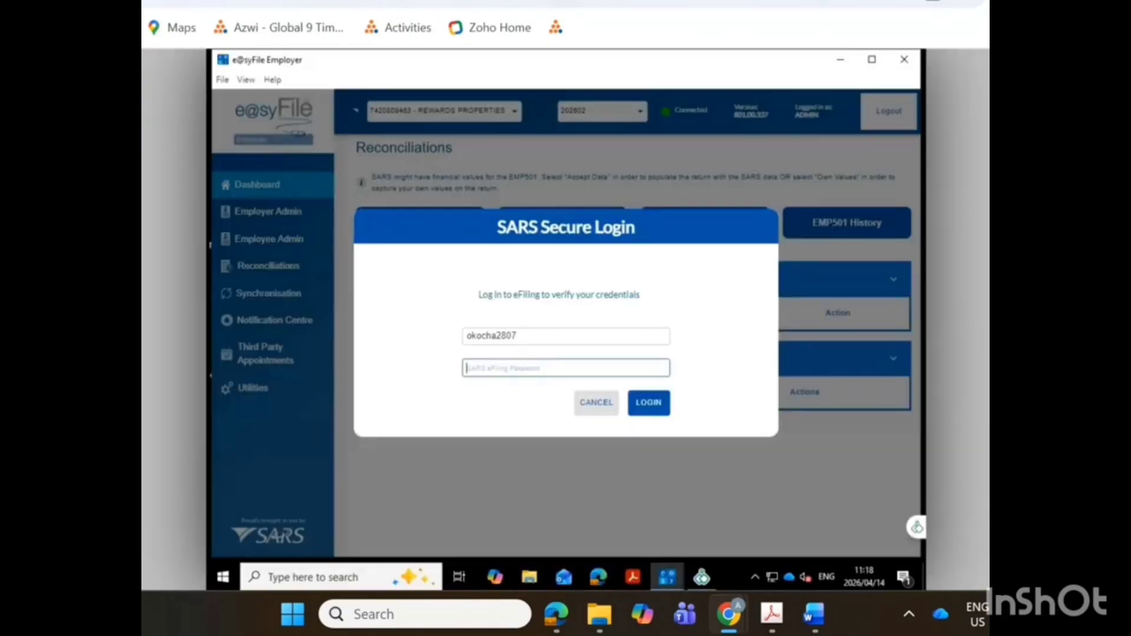
{"action": "left_click", "coordinate": [530, 371]}
{"action": "key", "text": "ctrl+v"}
{"action": "left_click", "coordinate": [654, 405]}
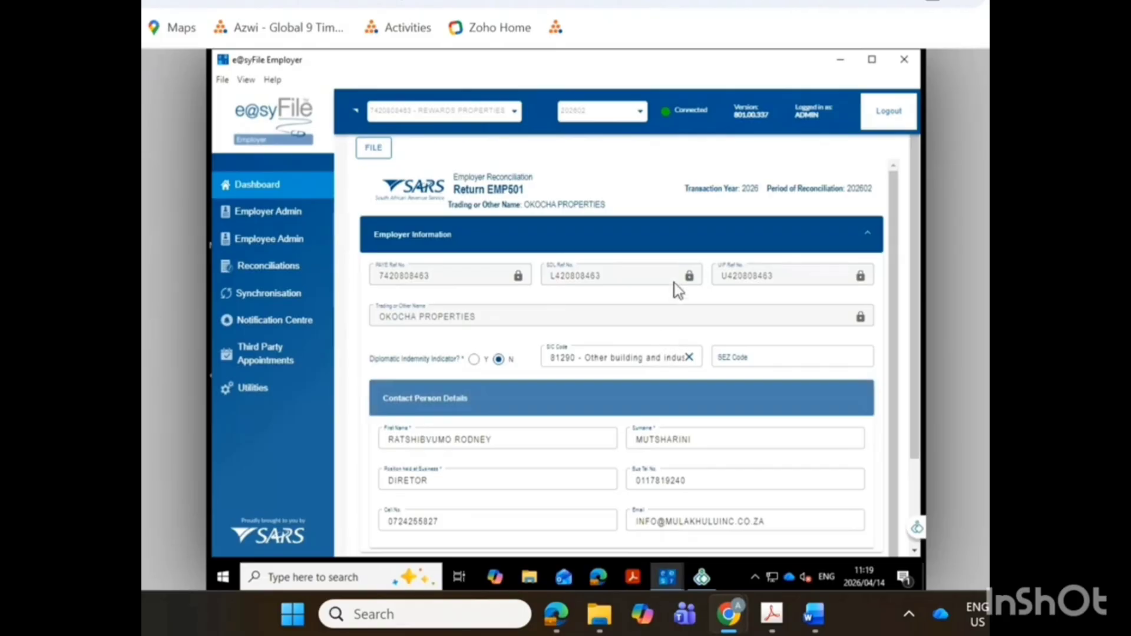
Review the employer information on the EMP501 and change the contact person's position held at business to TAX PRACTITIONER.
{"action": "scroll", "coordinate": [670, 299], "scroll_direction": "down", "scroll_amount": 3}
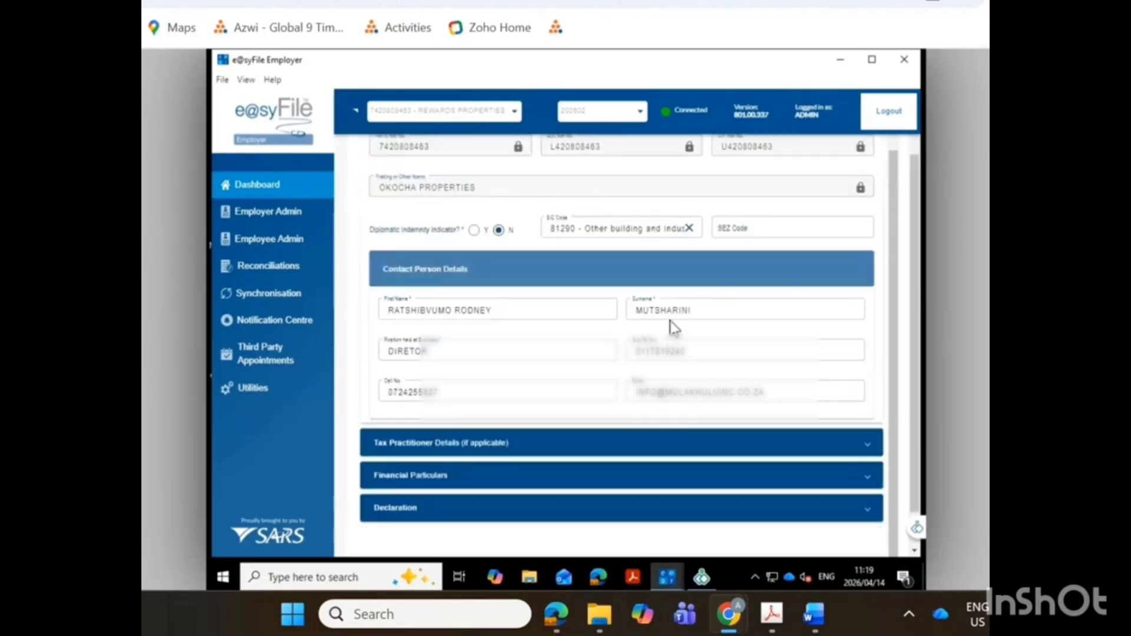
{"action": "scroll", "coordinate": [670, 322], "scroll_direction": "down", "scroll_amount": 1}
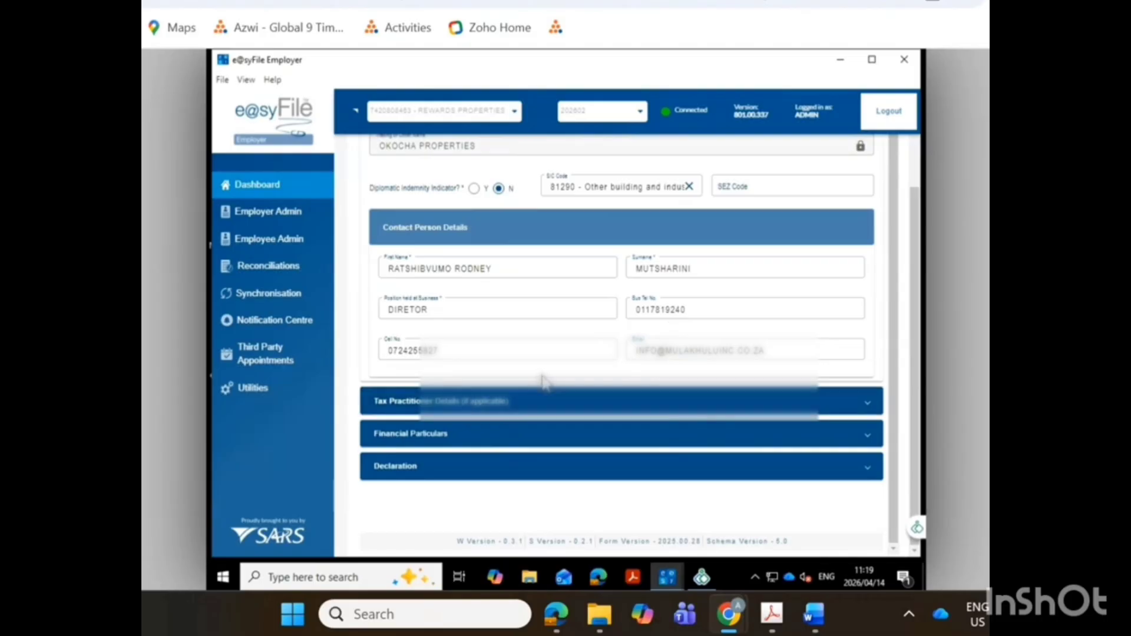
{"action": "scroll", "coordinate": [542, 376], "scroll_direction": "up", "scroll_amount": 1}
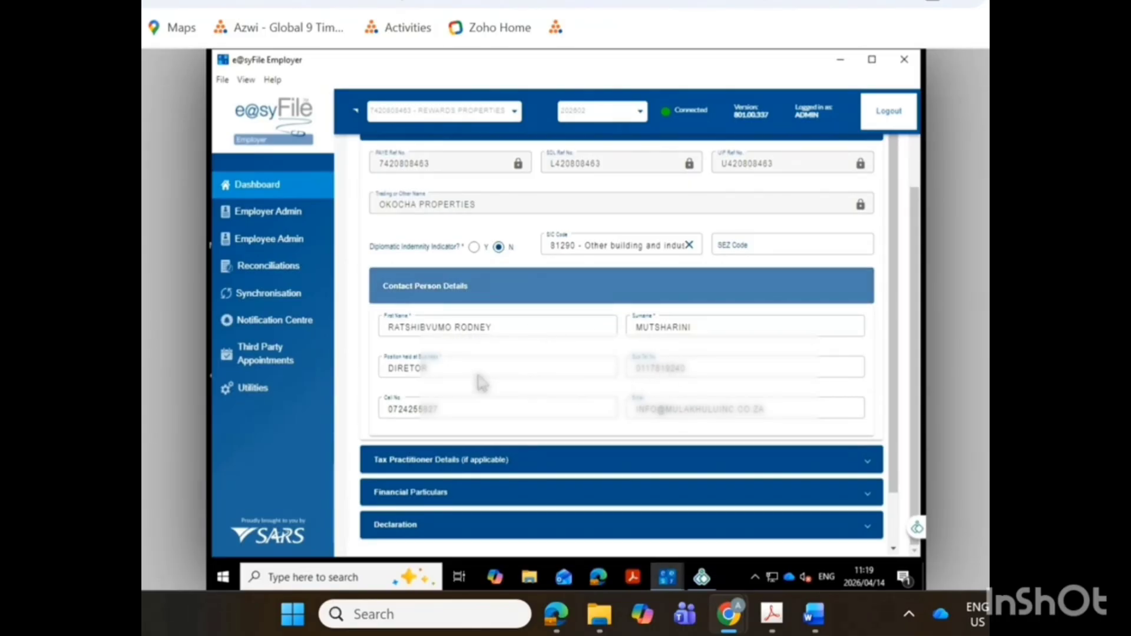
{"action": "left_click", "coordinate": [444, 370]}
{"action": "key", "text": "BackSpace"}
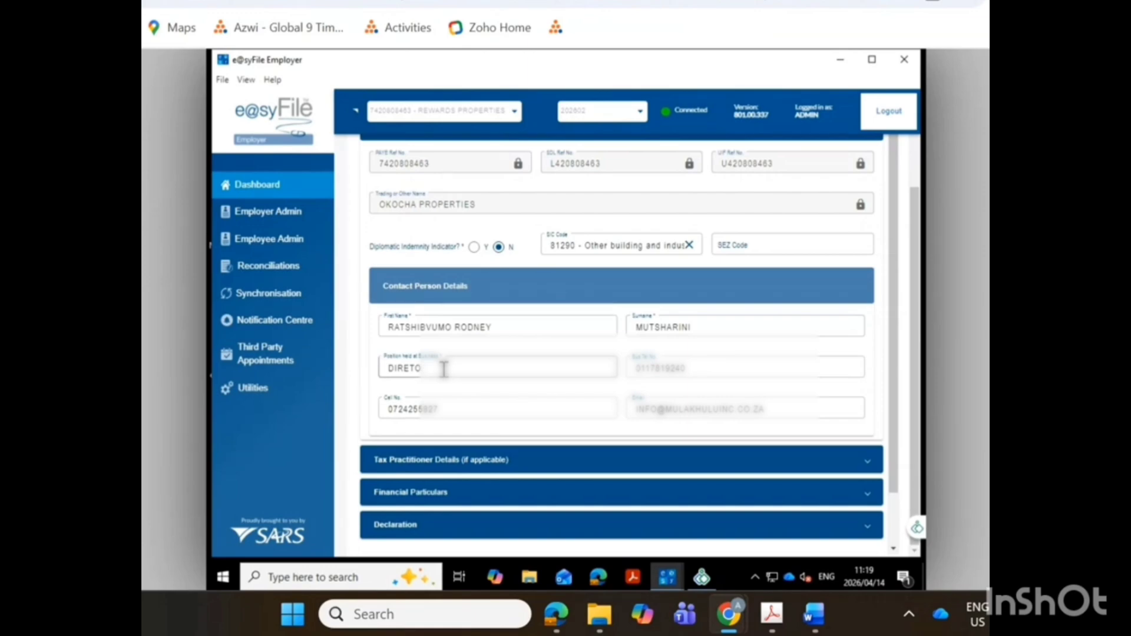
{"action": "key", "text": "BackSpace"}
{"action": "key", "text": "BackSpace"}
{"action": "key", "text": "BackSpace"}
{"action": "key", "text": "BackSpace"}
{"action": "key", "text": "BackSpace"}
{"action": "key", "text": "BackSpace"}
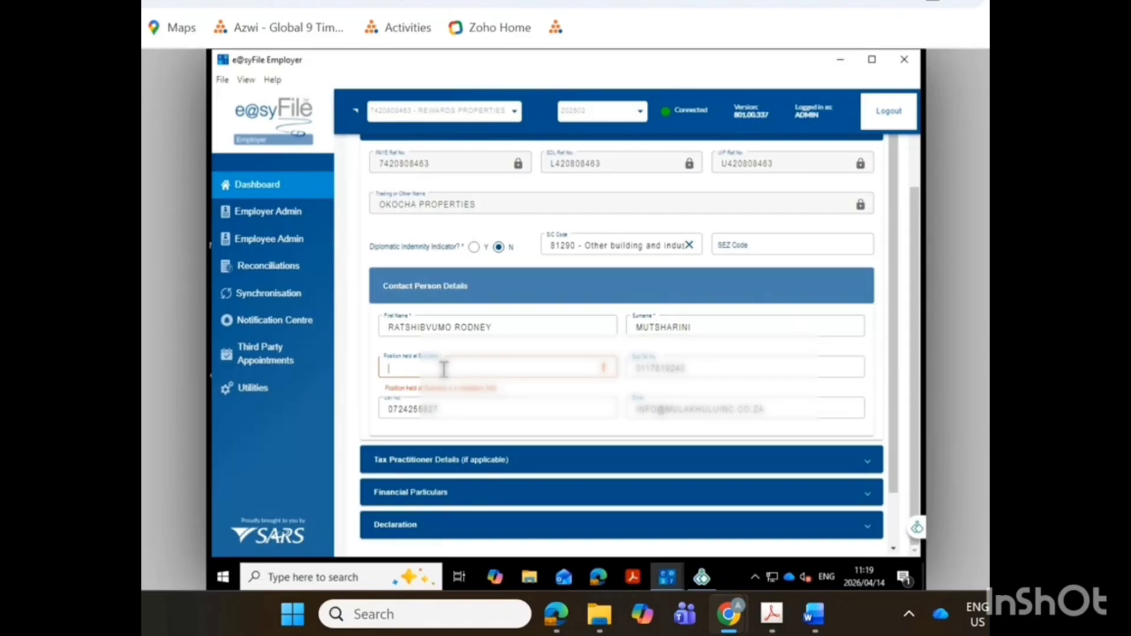
{"action": "type", "text": "TAX "}
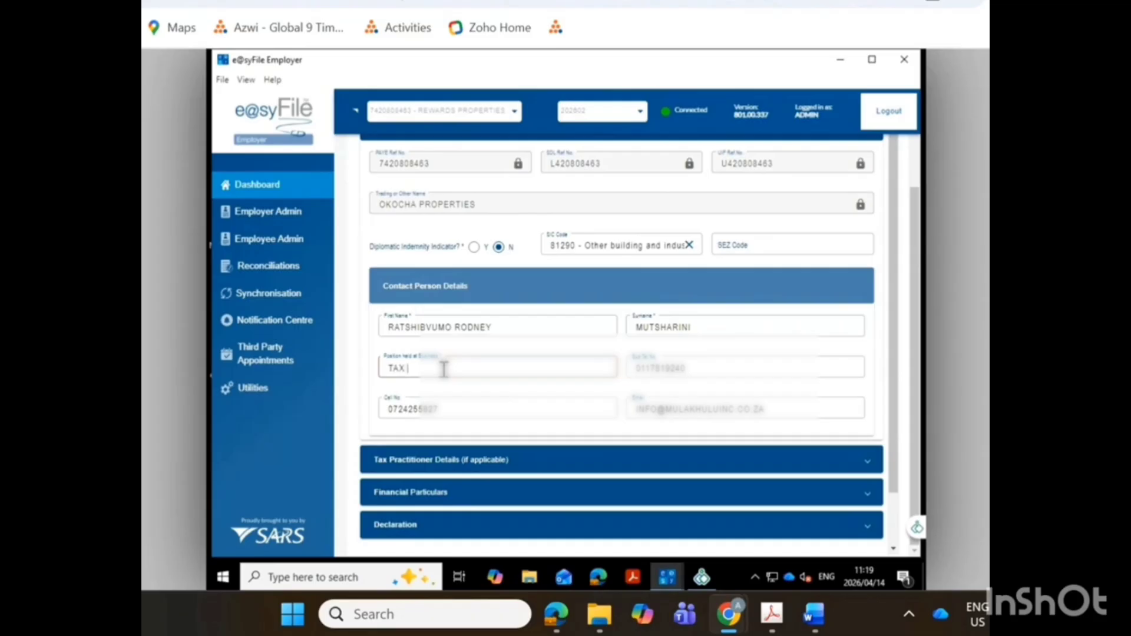
{"action": "type", "text": "PRACTITIONER"}
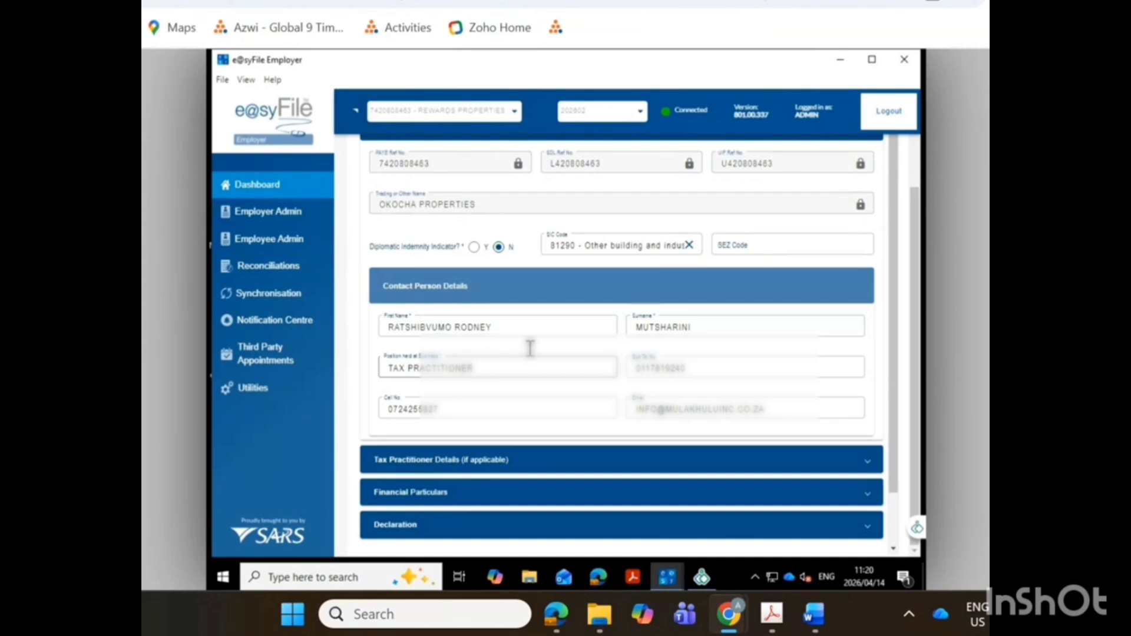
Replace the cell number in the Contact Person Details with the tax practitioner's cell number.
{"action": "left_click", "coordinate": [703, 367]}
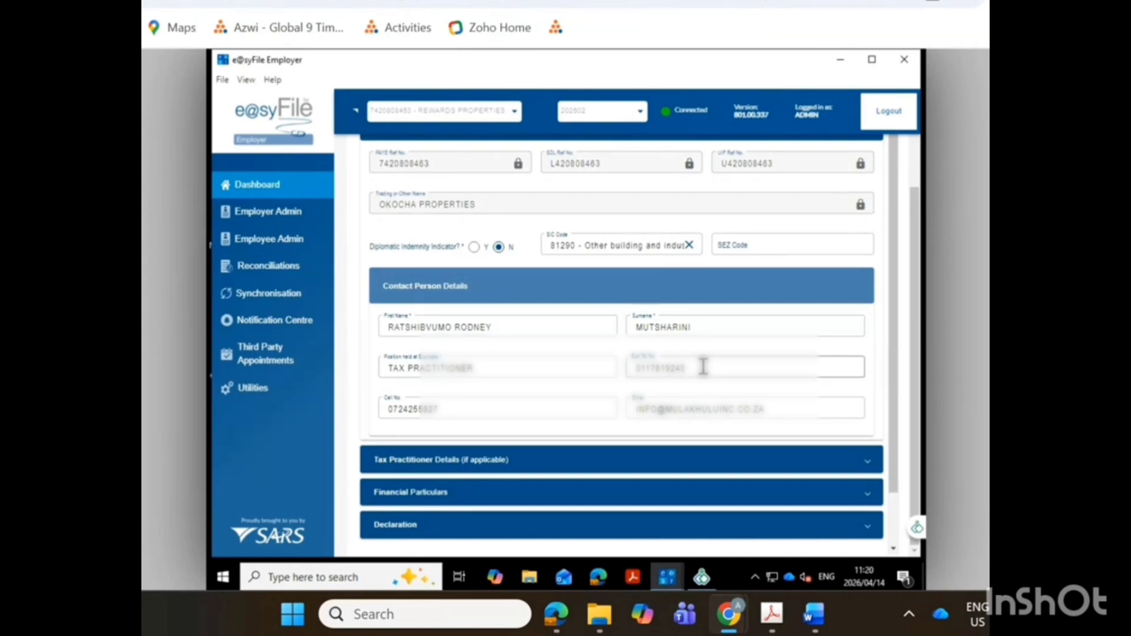
{"action": "left_click", "coordinate": [446, 410]}
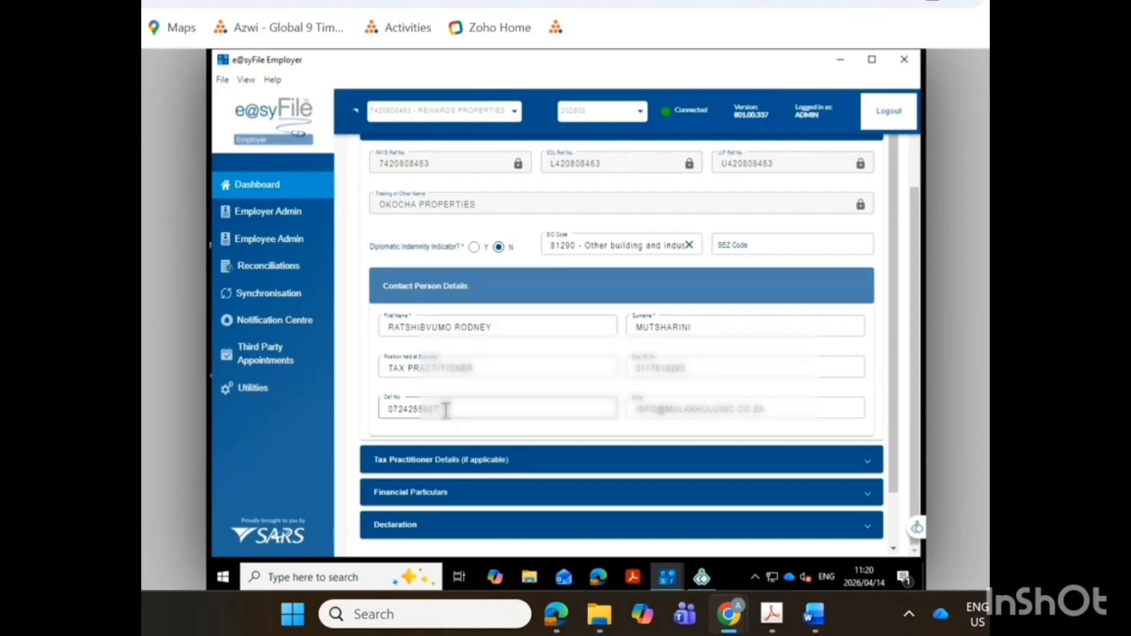
{"action": "key", "text": "BackSpace"}
{"action": "key", "text": "BackSpace"}
{"action": "key", "text": "BackSpace"}
{"action": "key", "text": "BackSpace"}
{"action": "key", "text": "BackSpace"}
{"action": "key", "text": "BackSpace"}
{"action": "key", "text": "BackSpace"}
{"action": "key", "text": "BackSpace"}
{"action": "key", "text": "BackSpace"}
{"action": "key", "text": "BackSpace"}
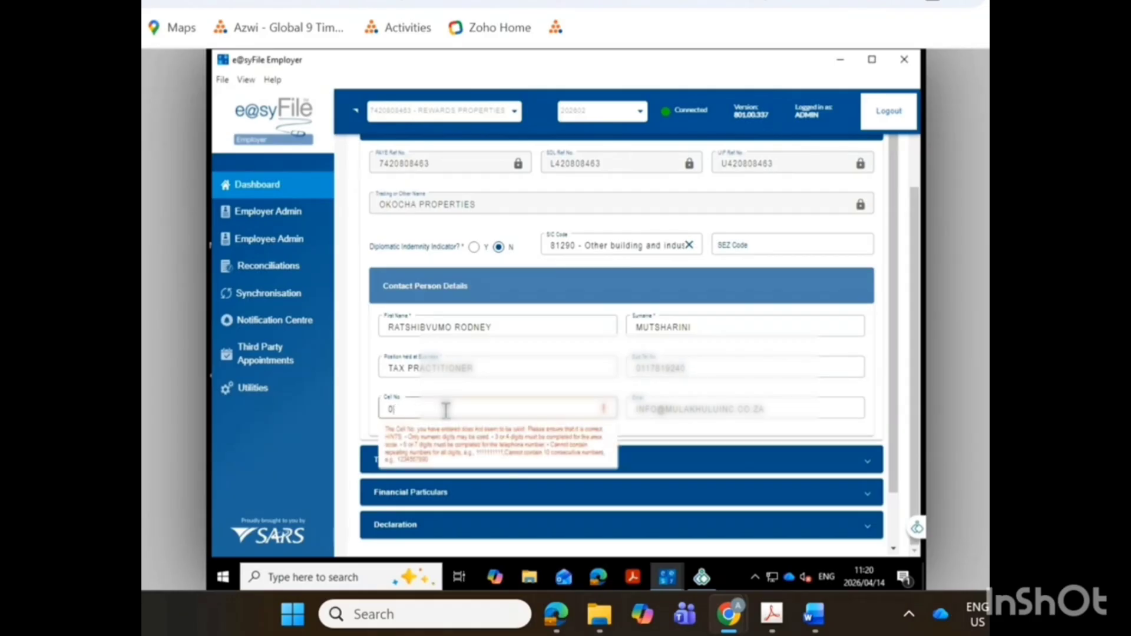
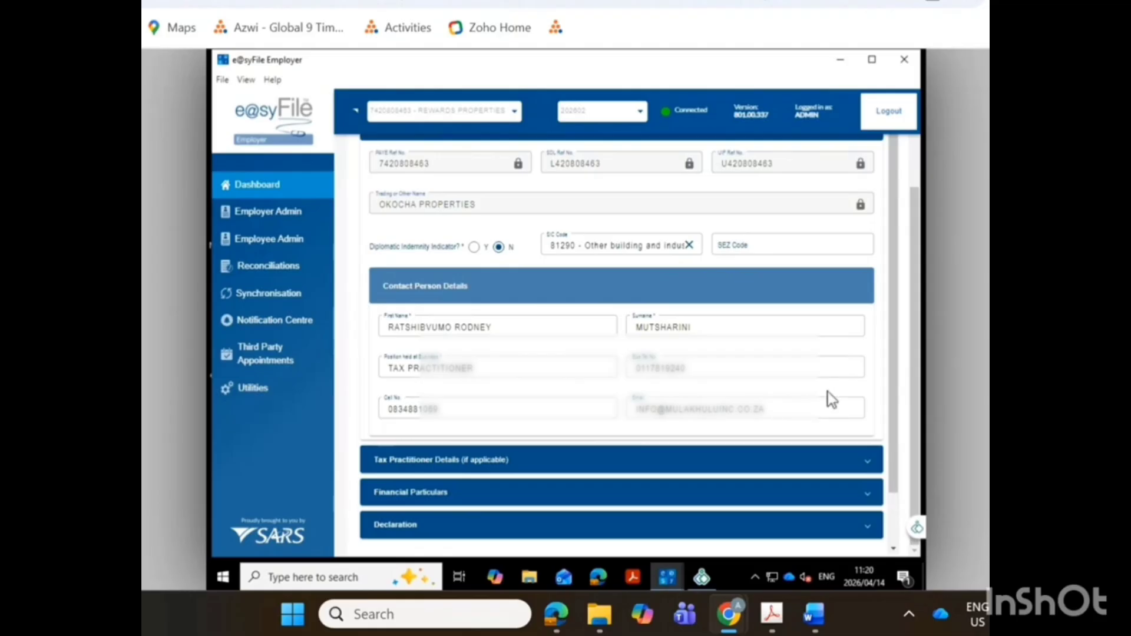
Fill in the Tax Practitioner Details with the practitioner's registration number and telephone number.
{"action": "scroll", "coordinate": [610, 406], "scroll_direction": "down", "scroll_amount": 1}
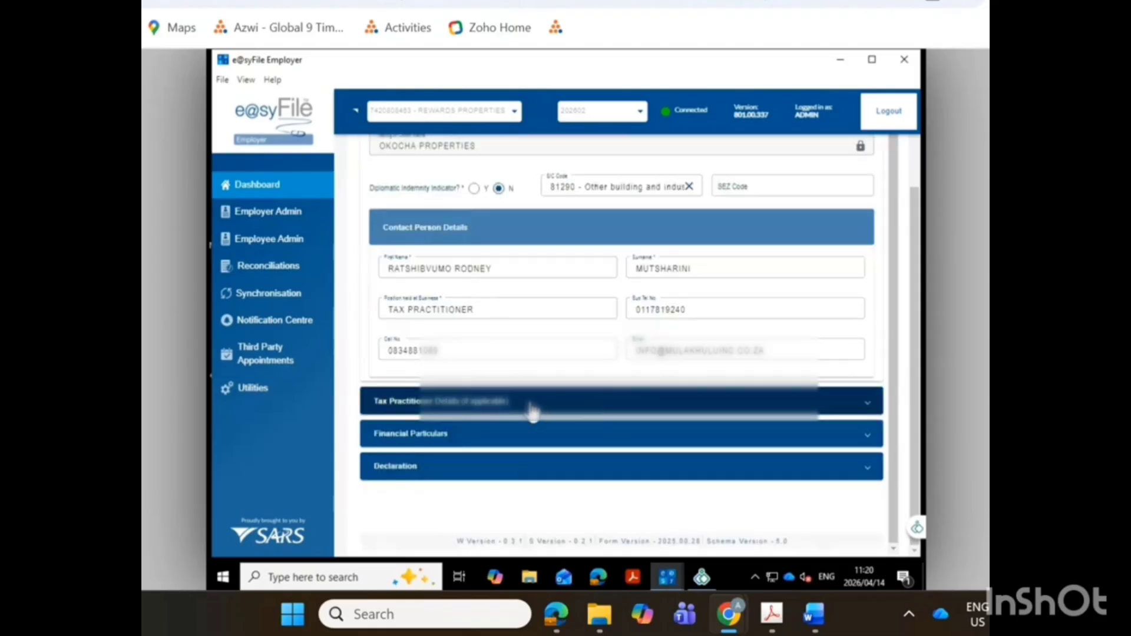
{"action": "left_click", "coordinate": [470, 405]}
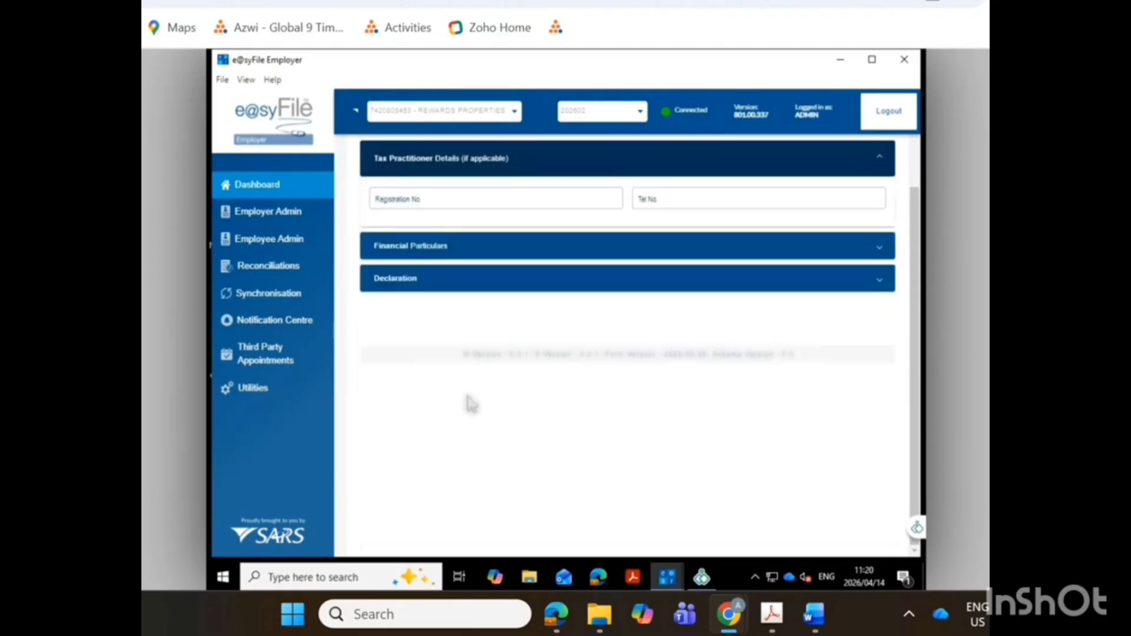
{"action": "left_click", "coordinate": [474, 199]}
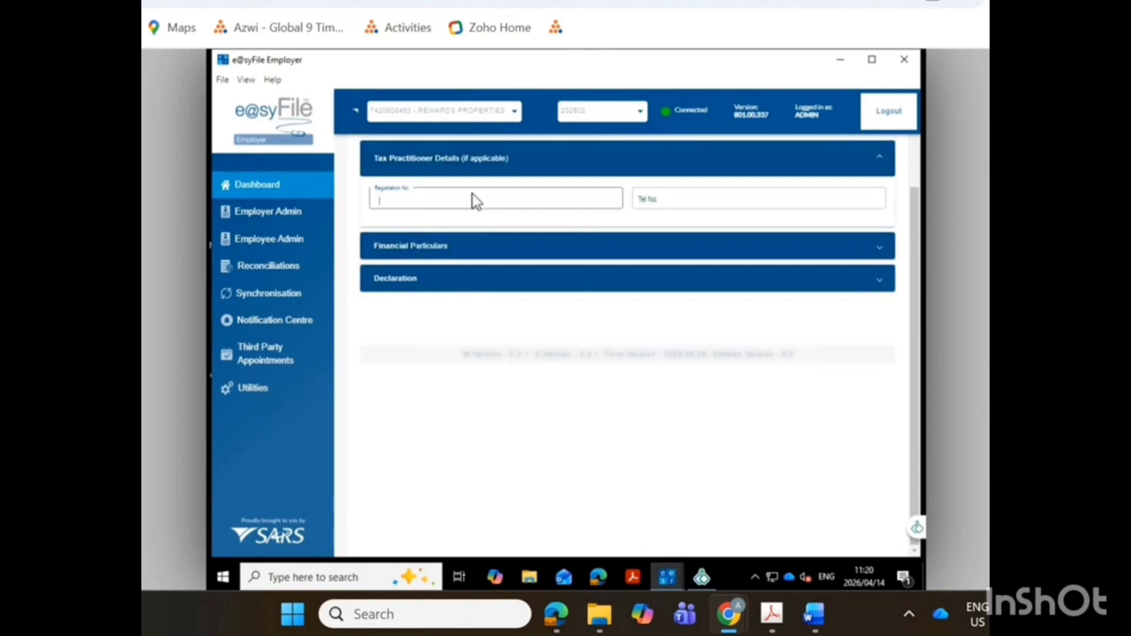
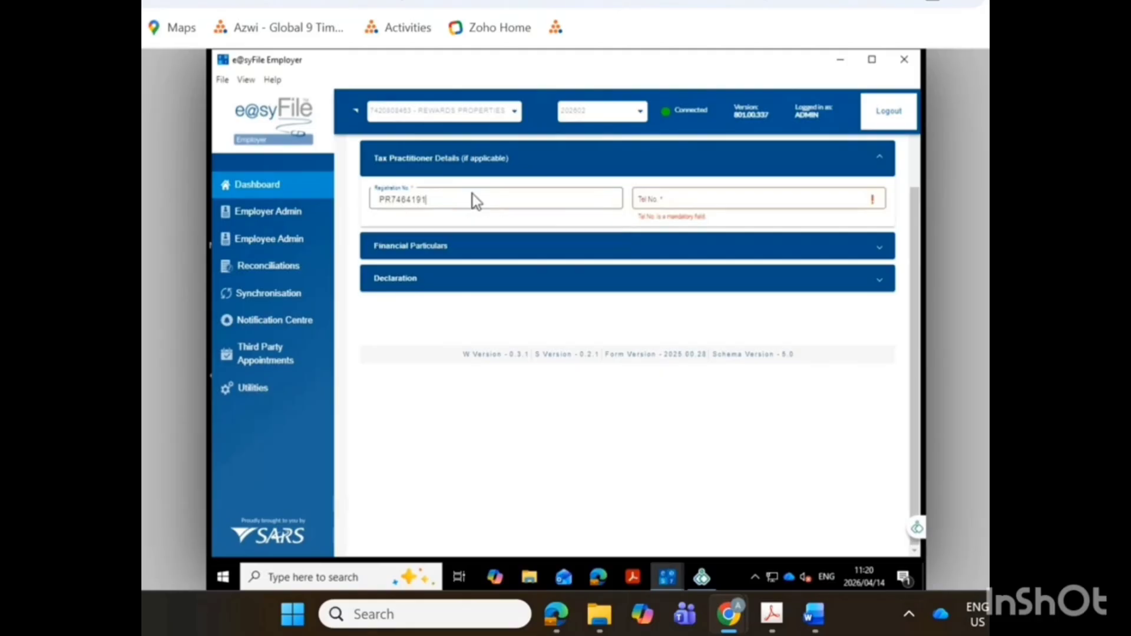
{"action": "left_click", "coordinate": [663, 197]}
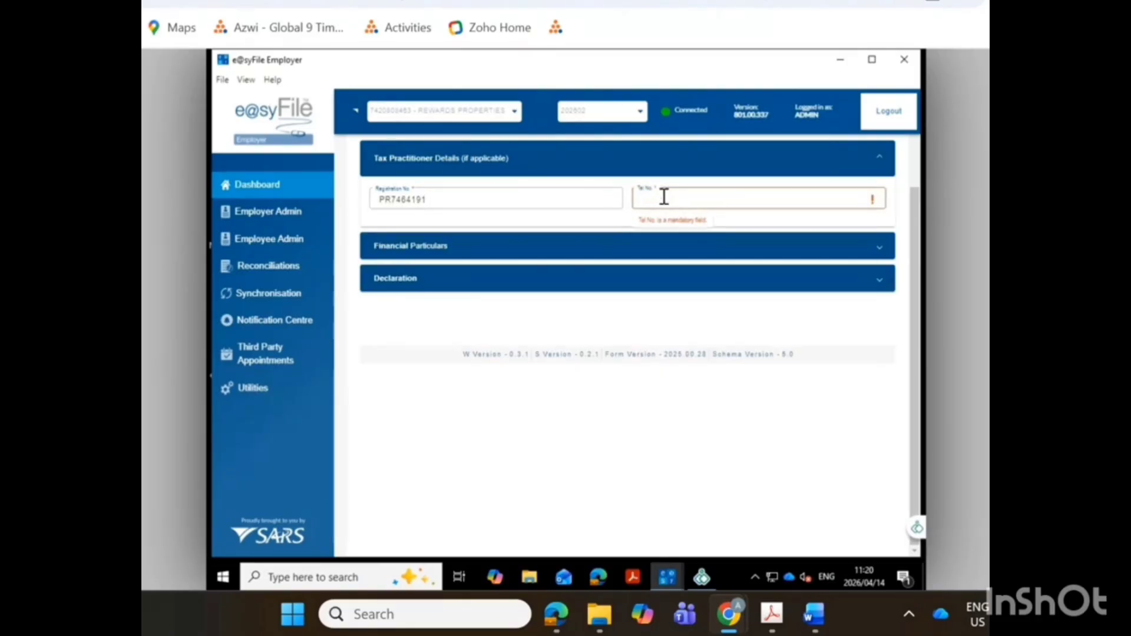
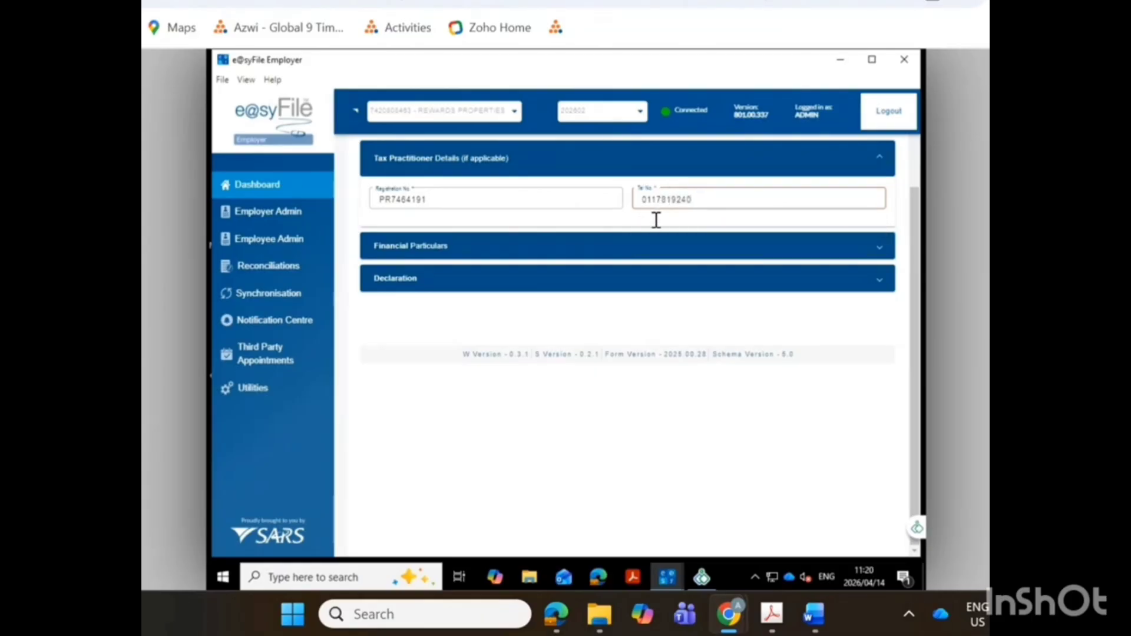
Open the Financial Particulars and examine the monthly PAYE, SDL and UIF liabilities, payments, annual and certificate totals, declared liability and amount due.
{"action": "left_click", "coordinate": [450, 247]}
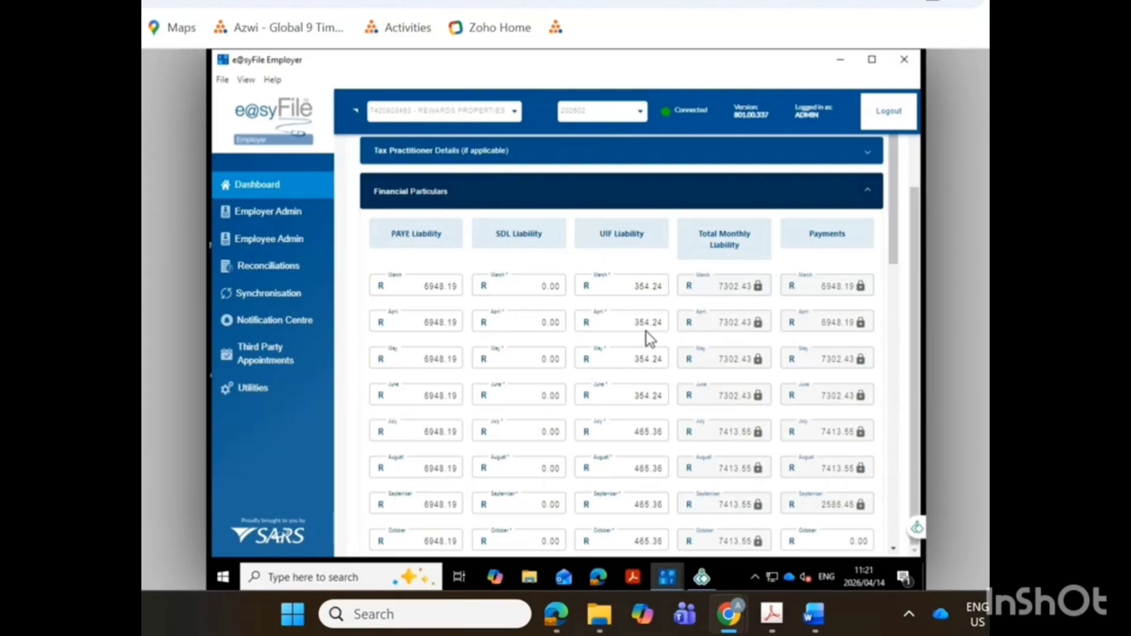
{"action": "scroll", "coordinate": [647, 331], "scroll_direction": "down", "scroll_amount": 5}
{"action": "scroll", "coordinate": [638, 334], "scroll_direction": "down", "scroll_amount": 1}
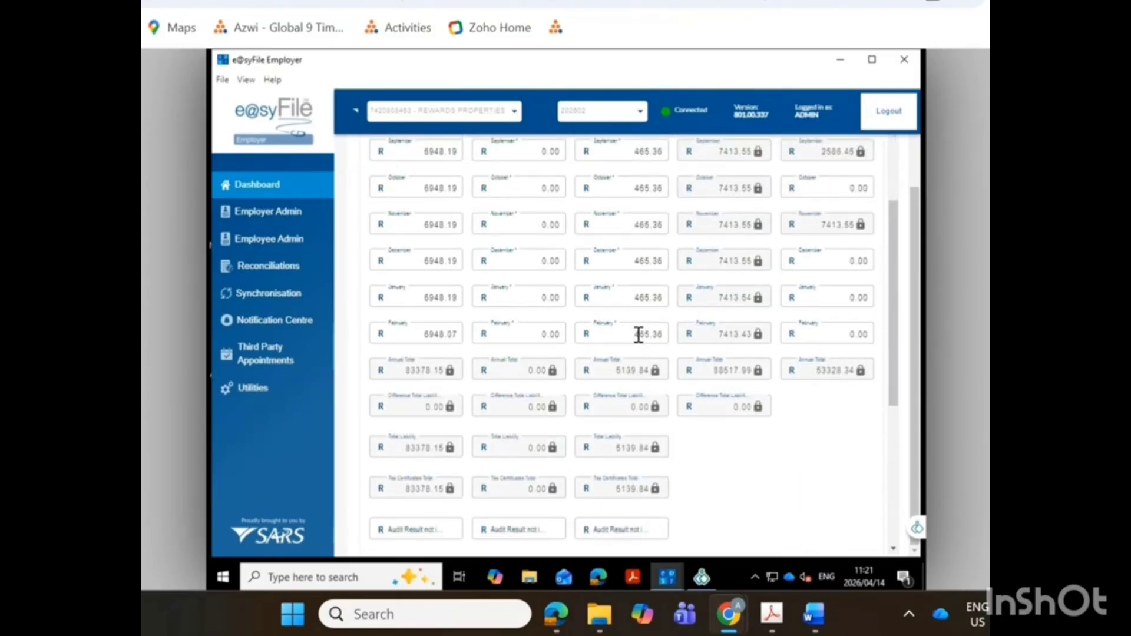
{"action": "scroll", "coordinate": [639, 335], "scroll_direction": "up", "scroll_amount": 2}
{"action": "scroll", "coordinate": [637, 334], "scroll_direction": "down", "scroll_amount": 3}
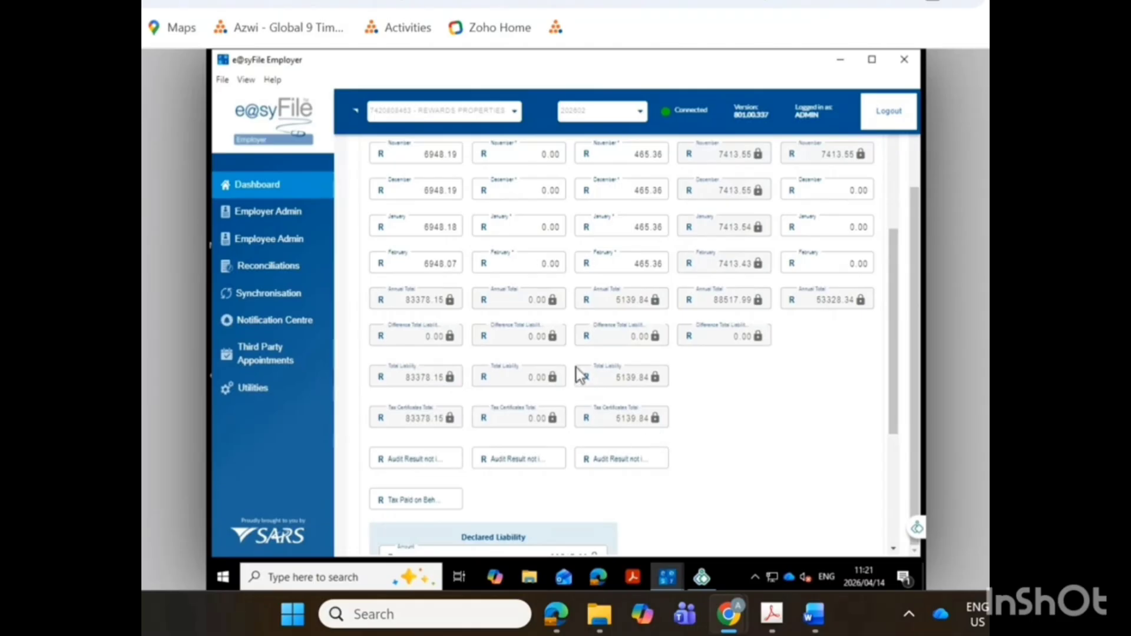
{"action": "scroll", "coordinate": [580, 383], "scroll_direction": "up", "scroll_amount": 5}
{"action": "scroll", "coordinate": [449, 236], "scroll_direction": "up", "scroll_amount": 3}
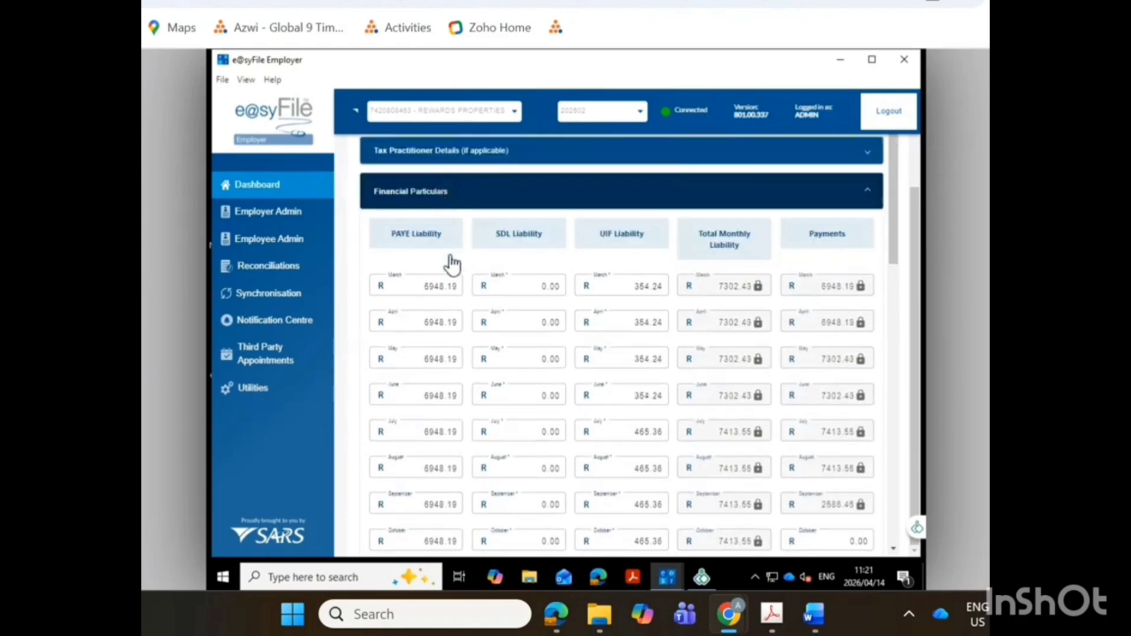
{"action": "scroll", "coordinate": [451, 296], "scroll_direction": "down", "scroll_amount": 10}
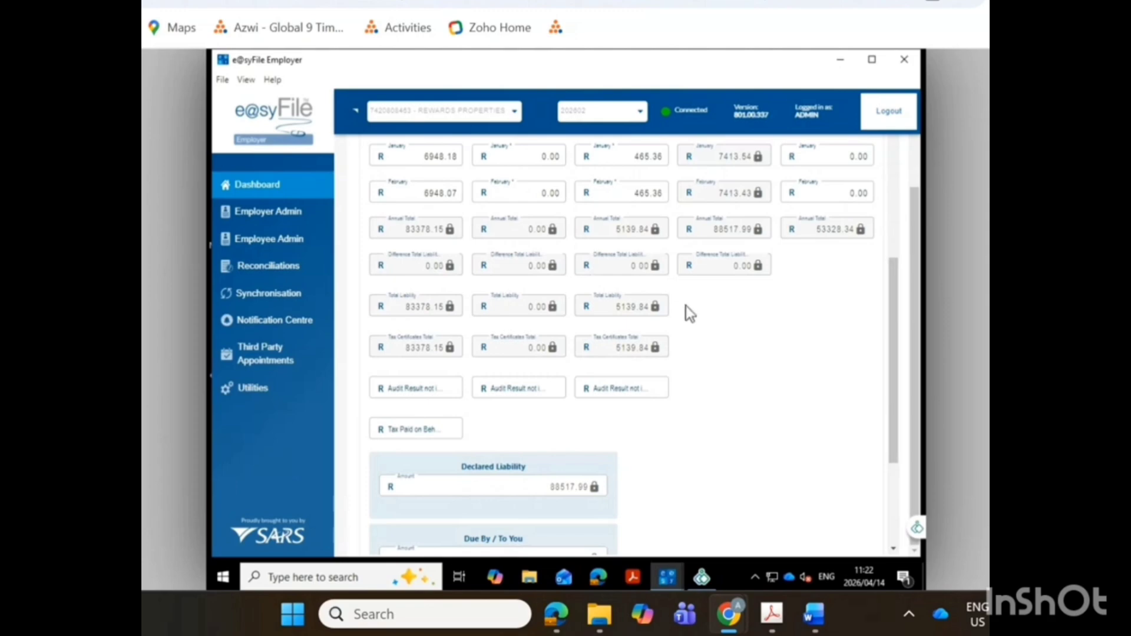
{"action": "scroll", "coordinate": [689, 314], "scroll_direction": "down", "scroll_amount": 3}
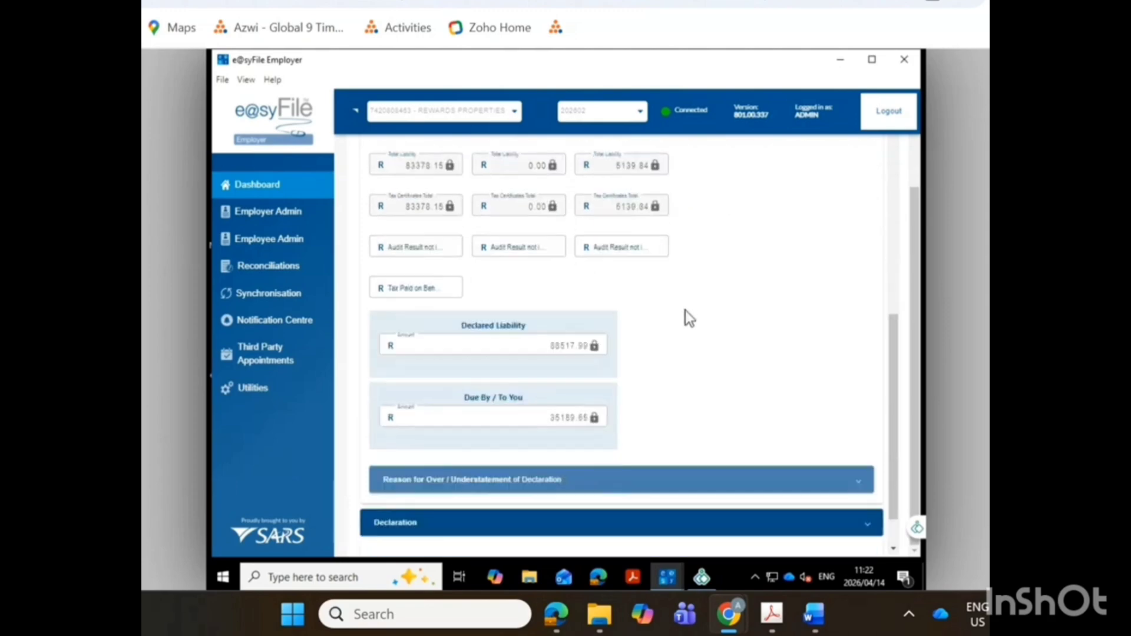
{"action": "scroll", "coordinate": [687, 317], "scroll_direction": "up", "scroll_amount": 2}
{"action": "scroll", "coordinate": [663, 323], "scroll_direction": "up", "scroll_amount": 2}
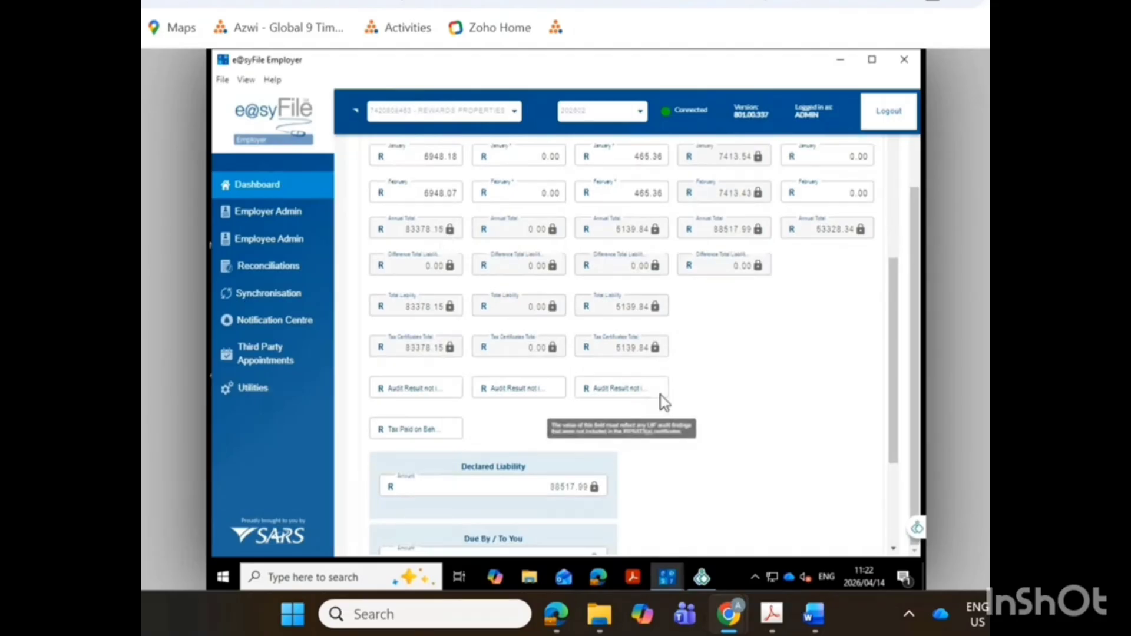
{"action": "scroll", "coordinate": [660, 395], "scroll_direction": "up", "scroll_amount": 3}
{"action": "scroll", "coordinate": [660, 395], "scroll_direction": "up", "scroll_amount": 7}
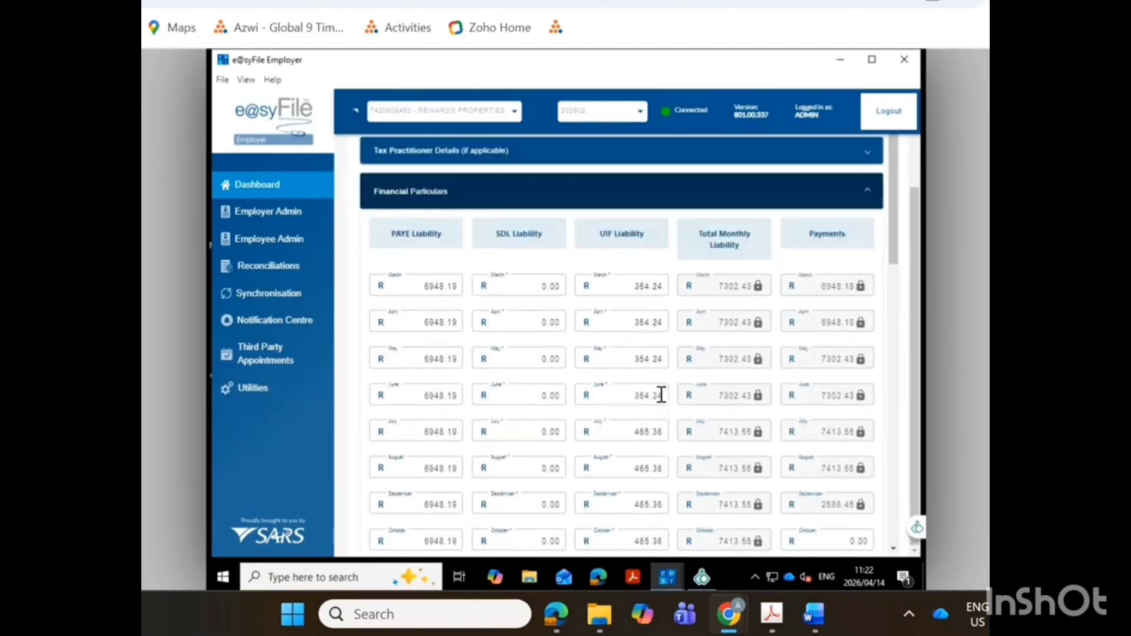
{"action": "scroll", "coordinate": [661, 395], "scroll_direction": "up", "scroll_amount": 2}
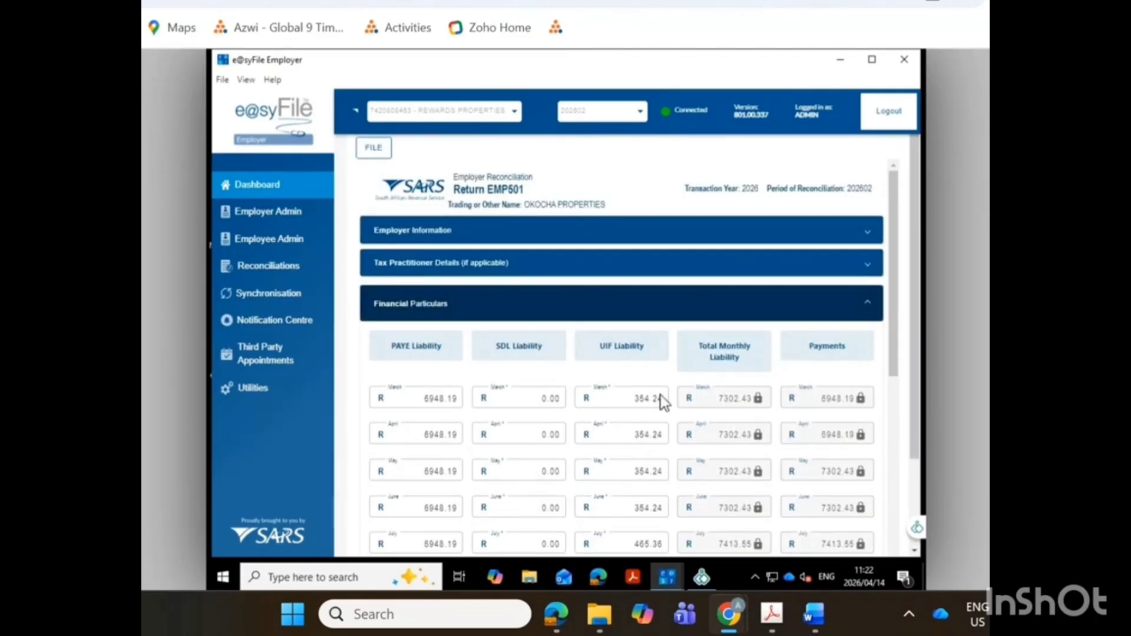
{"action": "scroll", "coordinate": [662, 402], "scroll_direction": "down", "scroll_amount": 3}
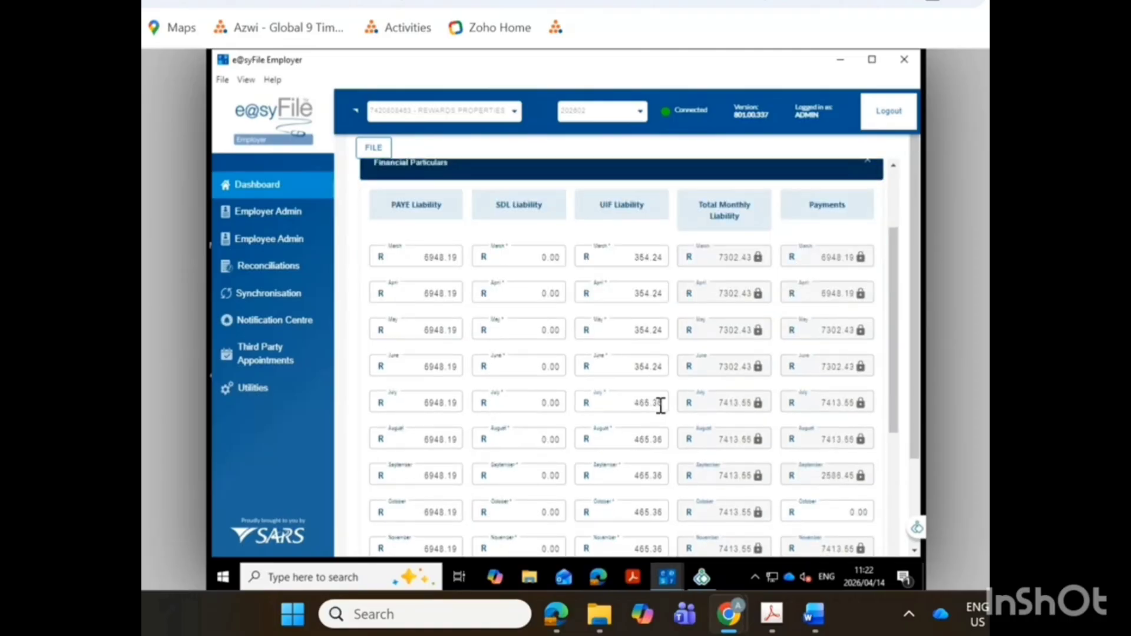
{"action": "scroll", "coordinate": [660, 405], "scroll_direction": "down", "scroll_amount": 3}
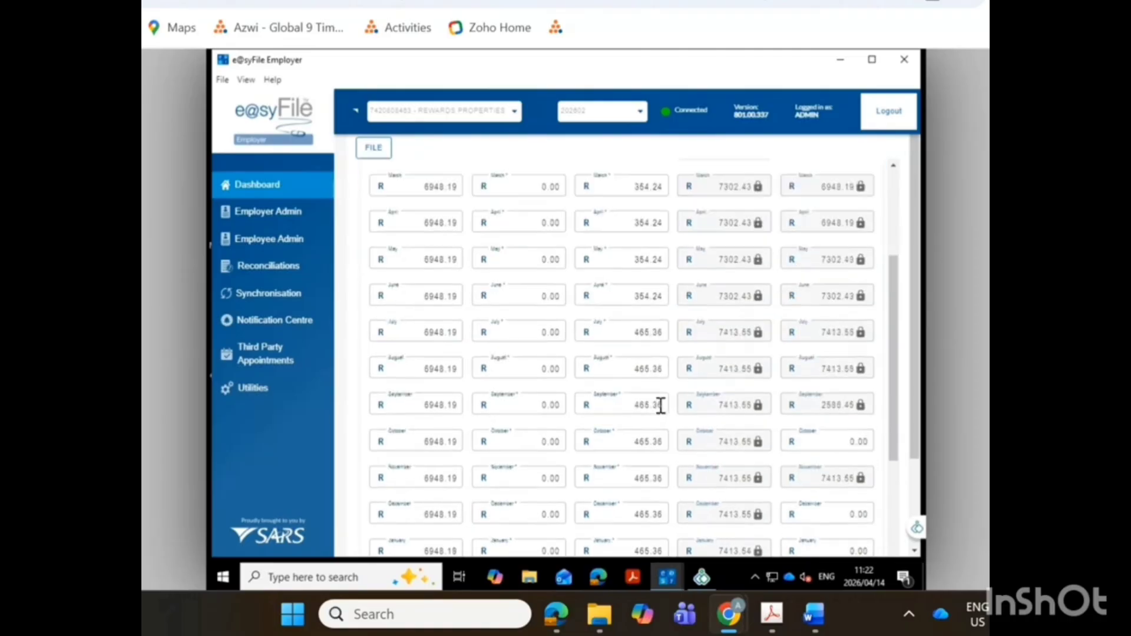
{"action": "scroll", "coordinate": [660, 406], "scroll_direction": "down", "scroll_amount": 3}
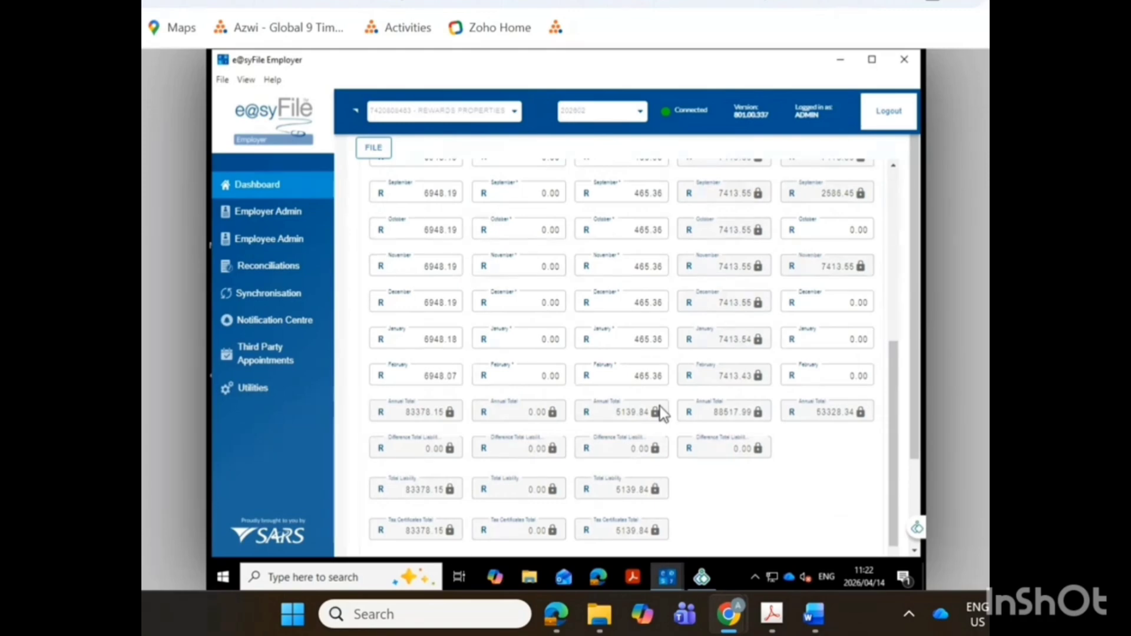
{"action": "scroll", "coordinate": [660, 406], "scroll_direction": "up", "scroll_amount": 3}
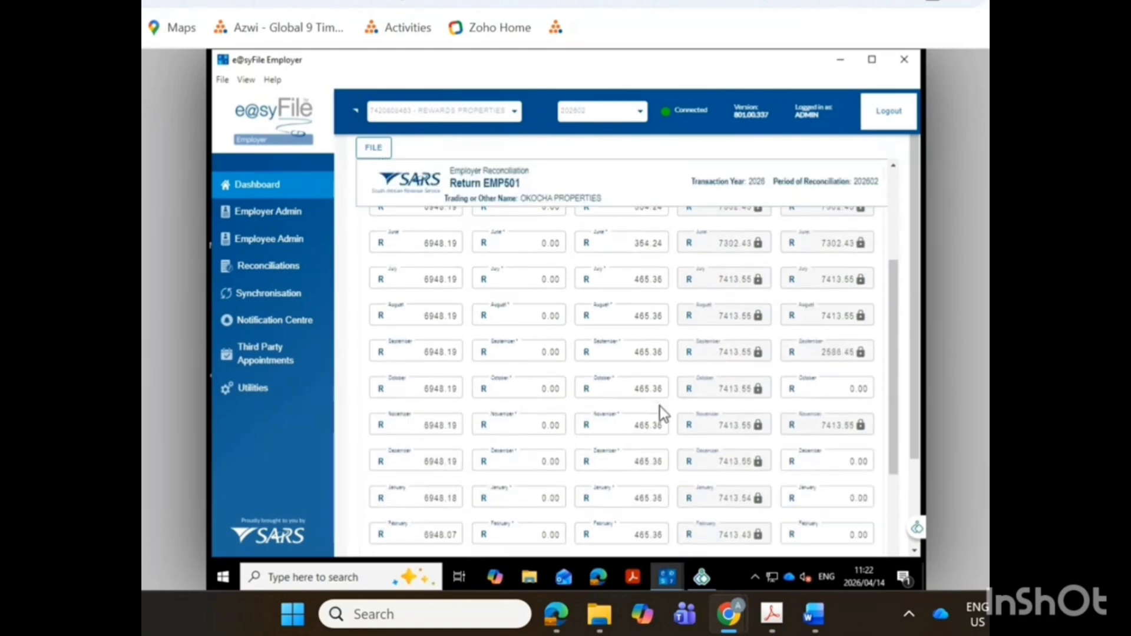
{"action": "scroll", "coordinate": [660, 405], "scroll_direction": "up", "scroll_amount": 3}
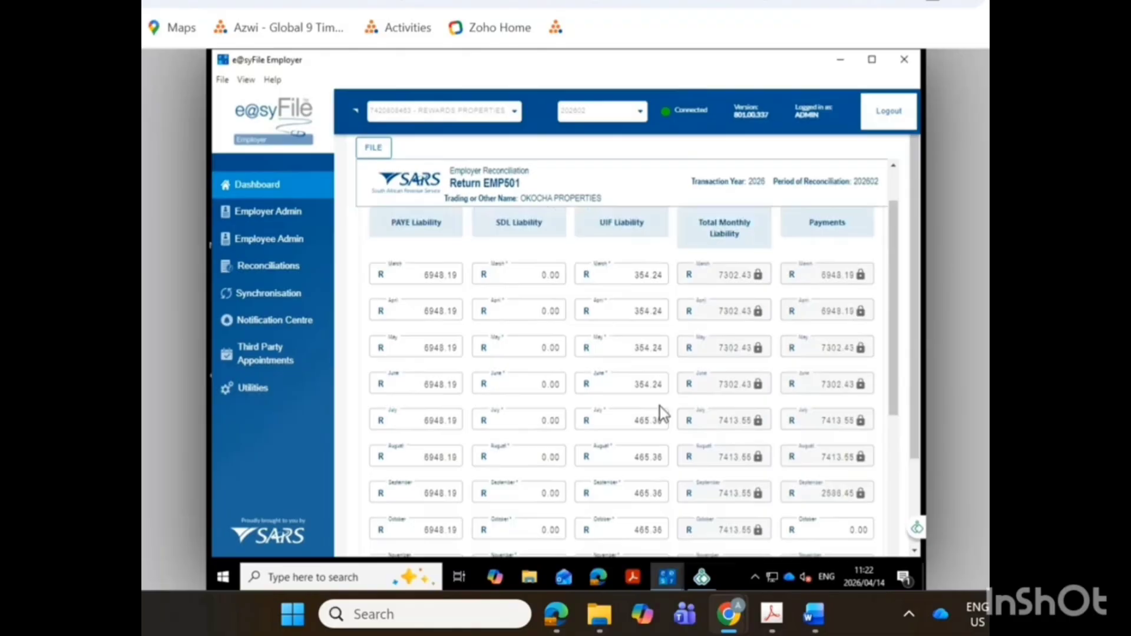
{"action": "scroll", "coordinate": [659, 405], "scroll_direction": "down", "scroll_amount": 1}
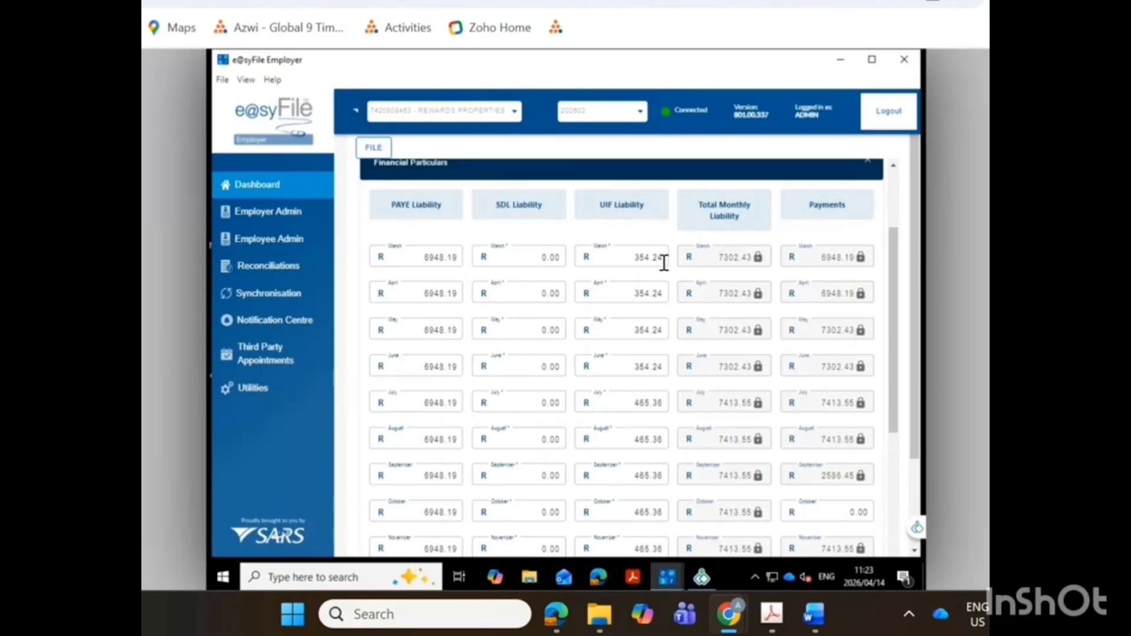
Recheck the monthly liabilities against payments, the difference and certificate totals, and the amount due in the Financial Particulars.
{"action": "scroll", "coordinate": [604, 388], "scroll_direction": "down", "scroll_amount": 3}
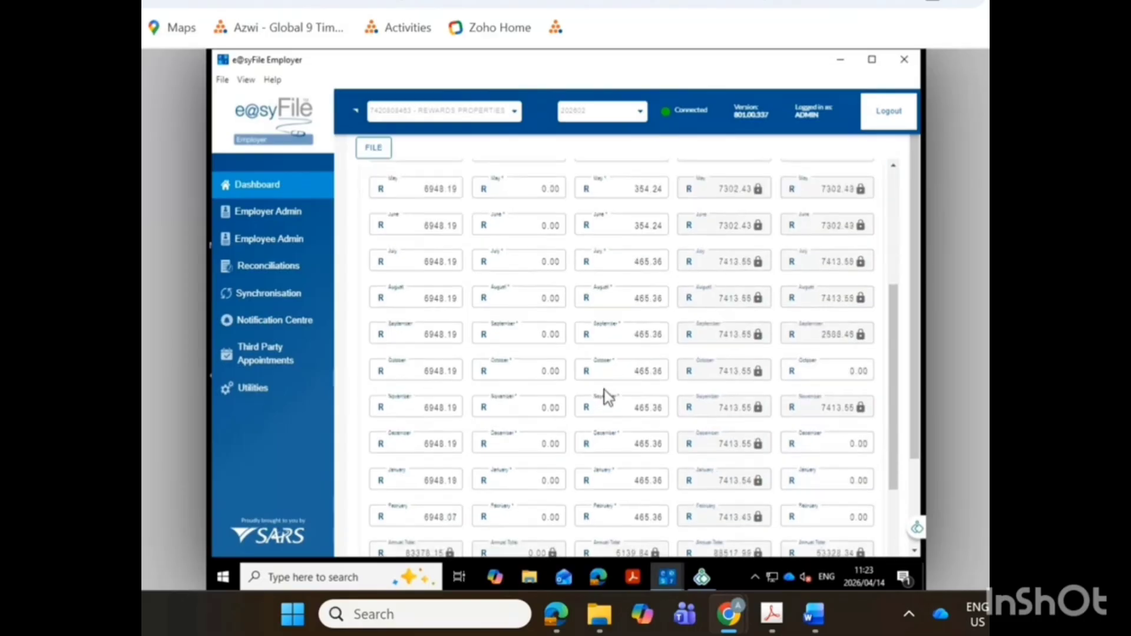
{"action": "scroll", "coordinate": [605, 395], "scroll_direction": "down", "scroll_amount": 1}
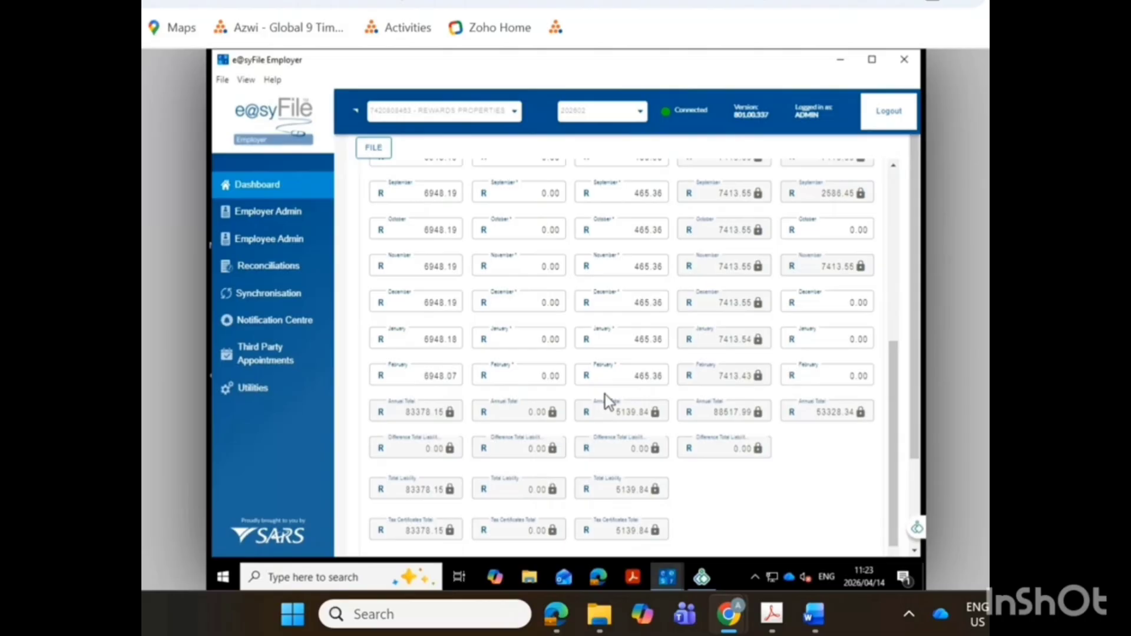
{"action": "scroll", "coordinate": [606, 394], "scroll_direction": "down", "scroll_amount": 3}
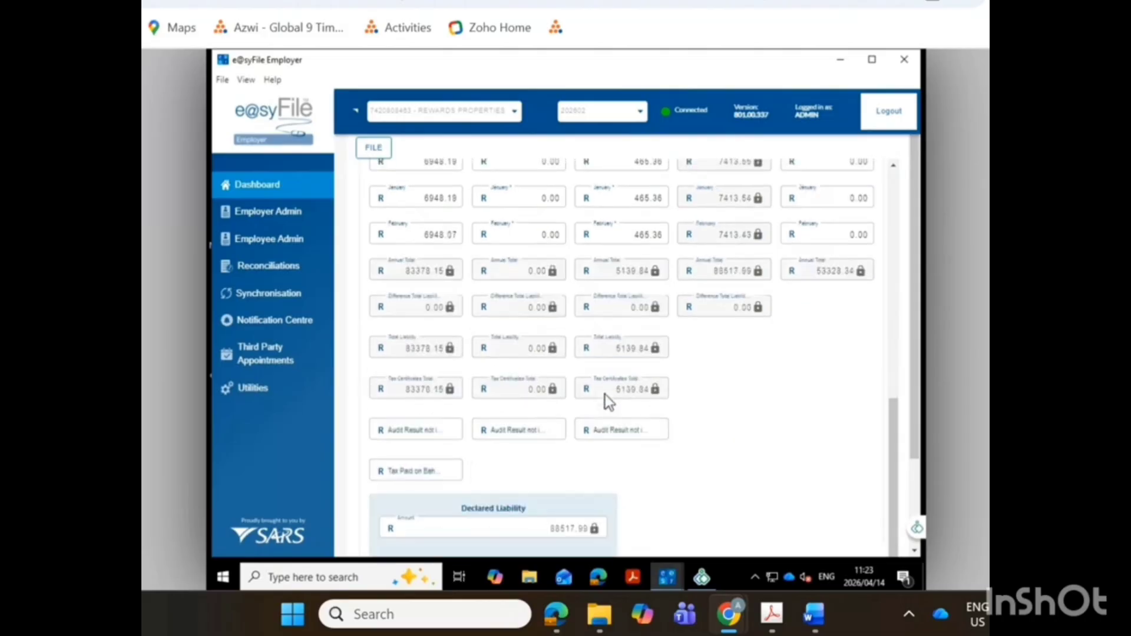
{"action": "scroll", "coordinate": [606, 395], "scroll_direction": "up", "scroll_amount": 2}
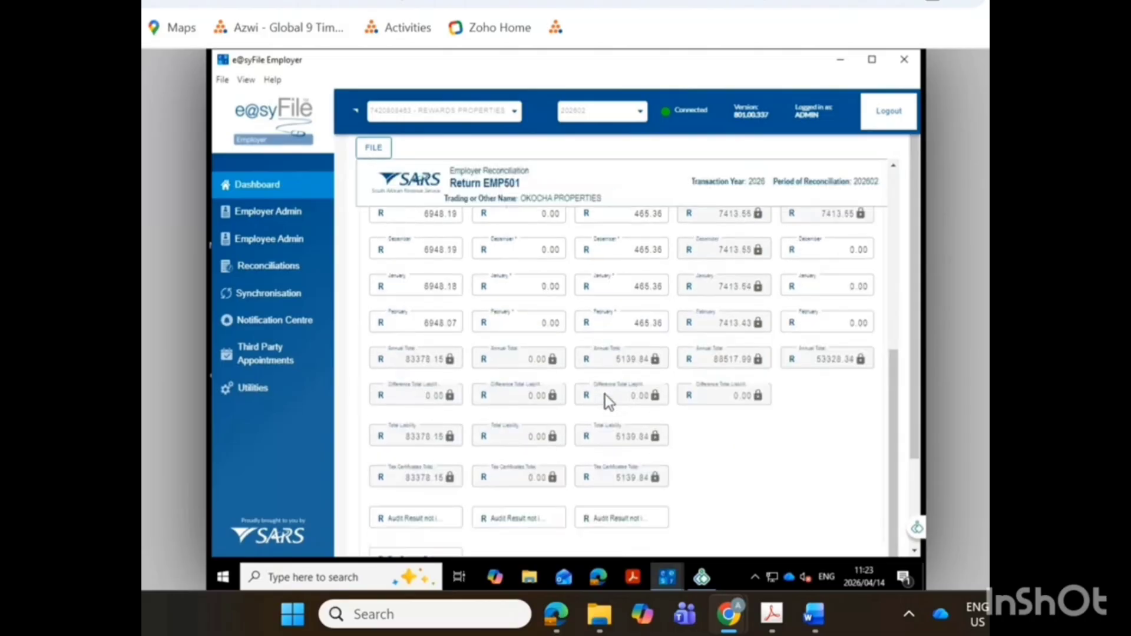
{"action": "scroll", "coordinate": [605, 395], "scroll_direction": "up", "scroll_amount": 5}
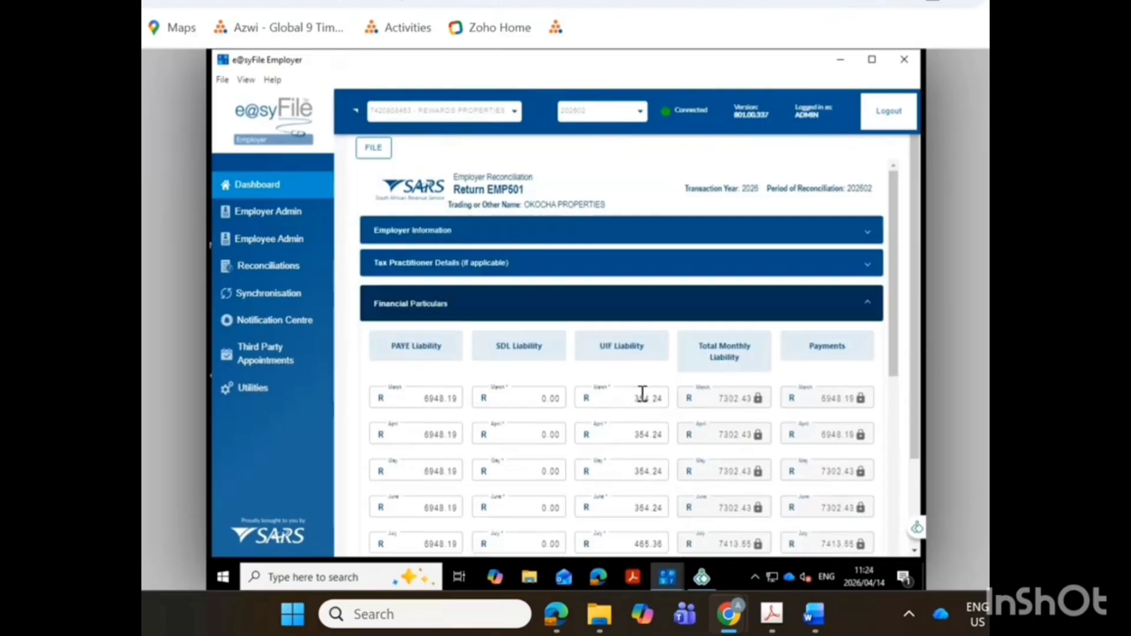
{"action": "scroll", "coordinate": [640, 398], "scroll_direction": "down", "scroll_amount": 6}
{"action": "scroll", "coordinate": [639, 413], "scroll_direction": "down", "scroll_amount": 5}
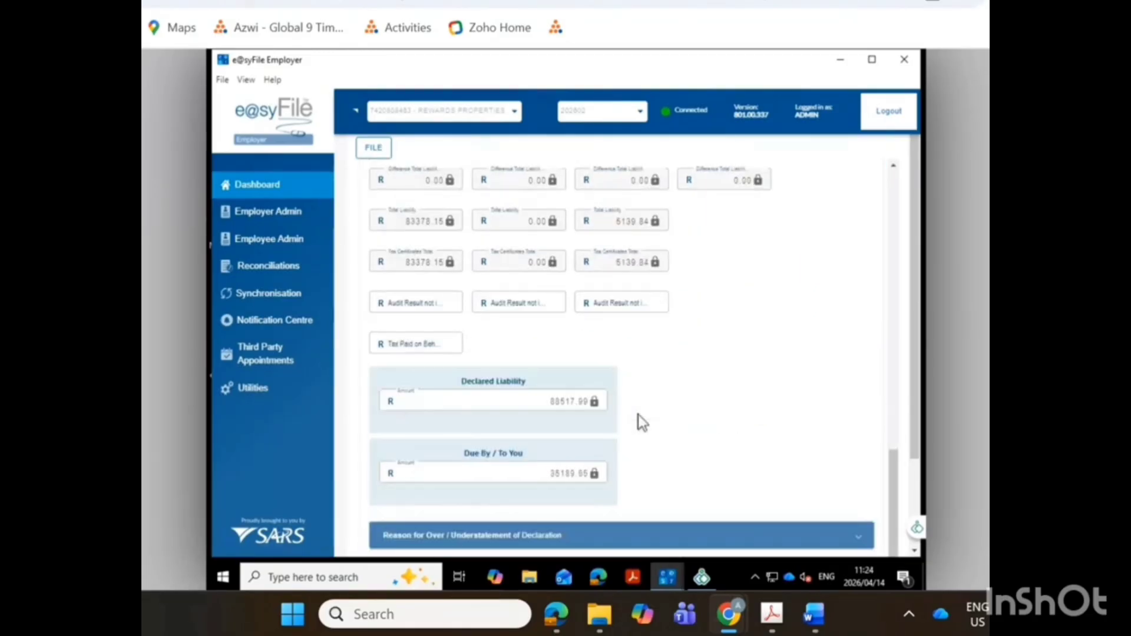
{"action": "scroll", "coordinate": [636, 430], "scroll_direction": "up", "scroll_amount": 2}
{"action": "scroll", "coordinate": [636, 430], "scroll_direction": "down", "scroll_amount": 2}
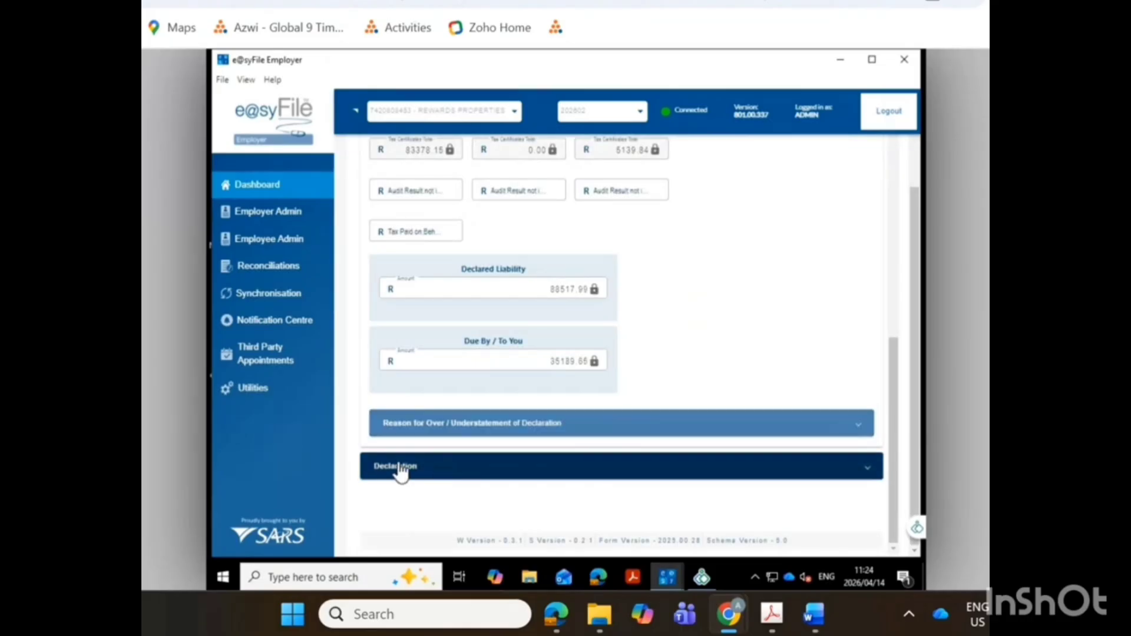
Open and review the Reason for Over / Understatement of Declaration and the Declaration sections of the return.
{"action": "left_click", "coordinate": [445, 430]}
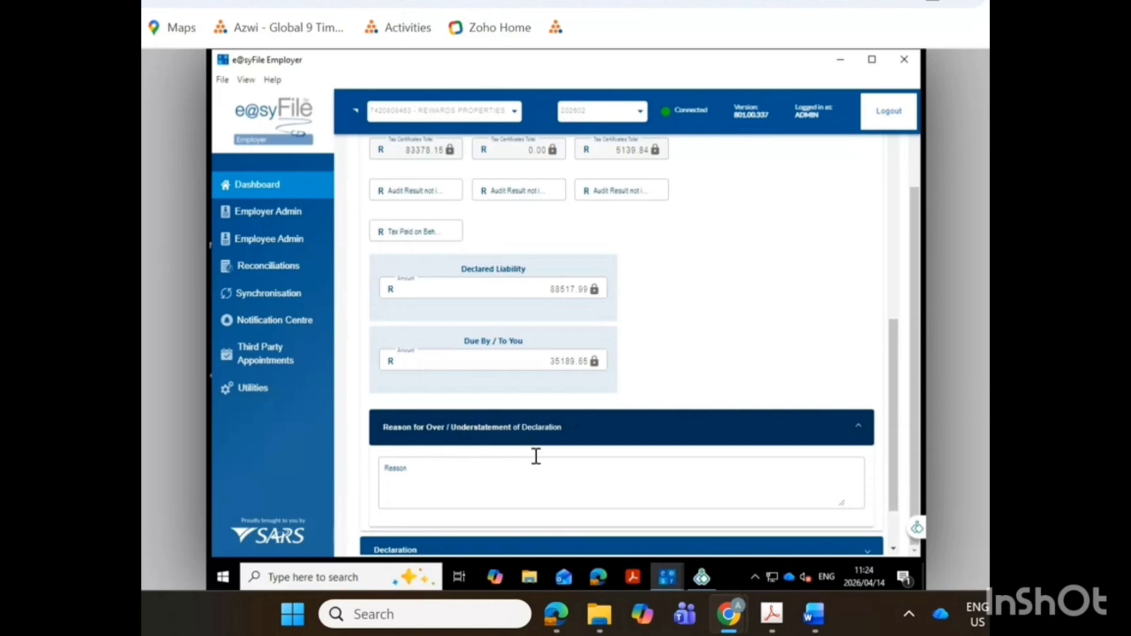
{"action": "scroll", "coordinate": [580, 457], "scroll_direction": "down", "scroll_amount": 1}
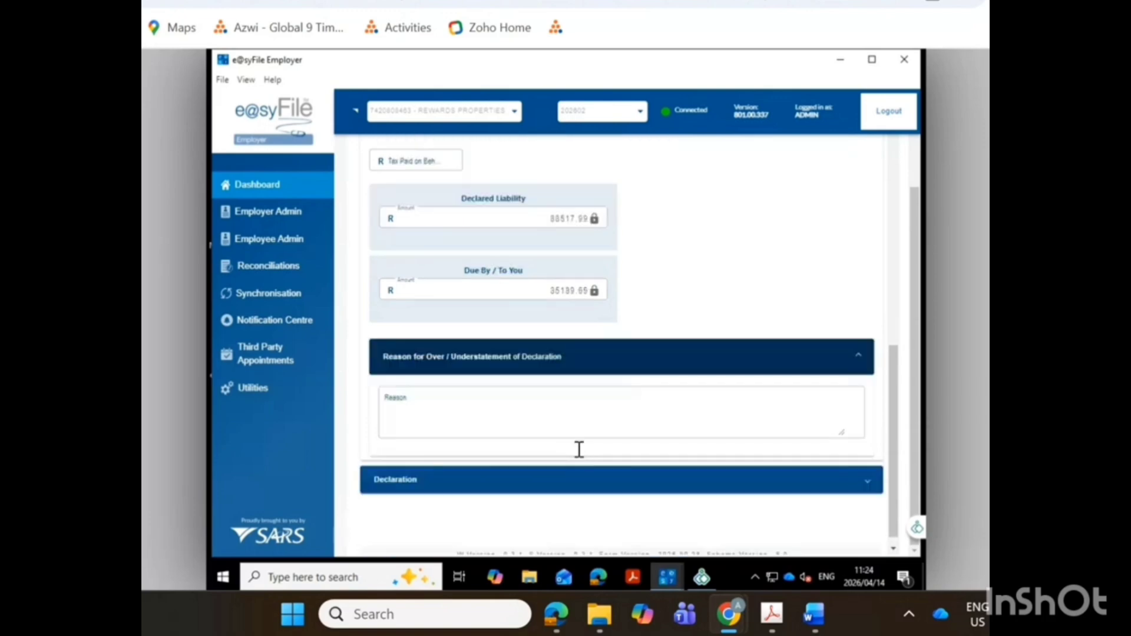
{"action": "scroll", "coordinate": [660, 302], "scroll_direction": "up", "scroll_amount": 8}
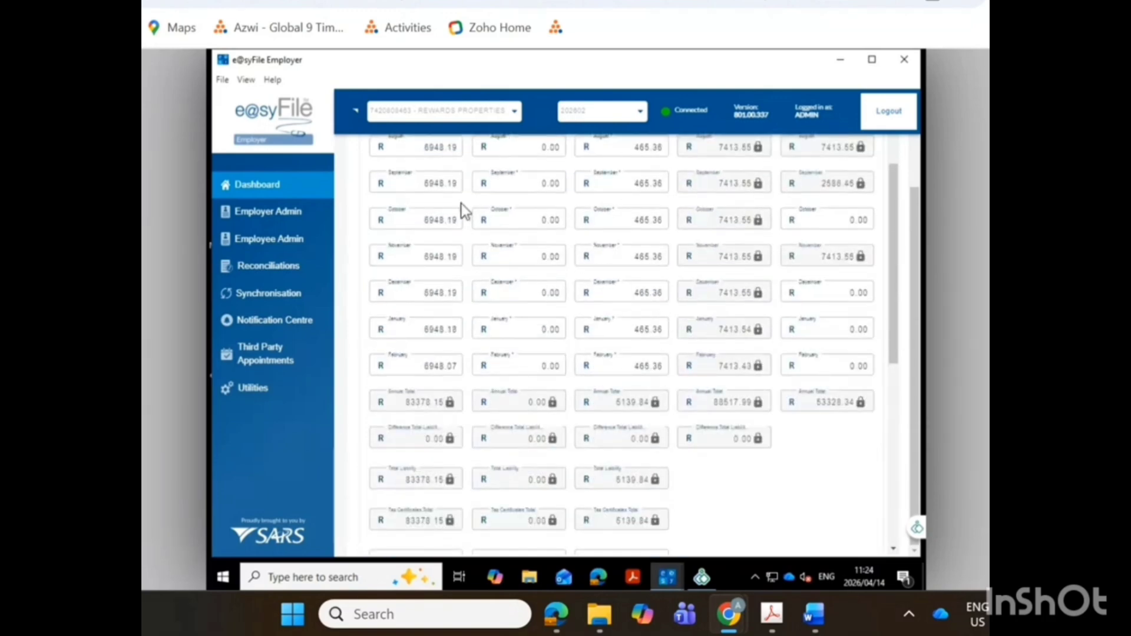
{"action": "scroll", "coordinate": [626, 295], "scroll_direction": "down", "scroll_amount": 3}
{"action": "scroll", "coordinate": [616, 330], "scroll_direction": "down", "scroll_amount": 3}
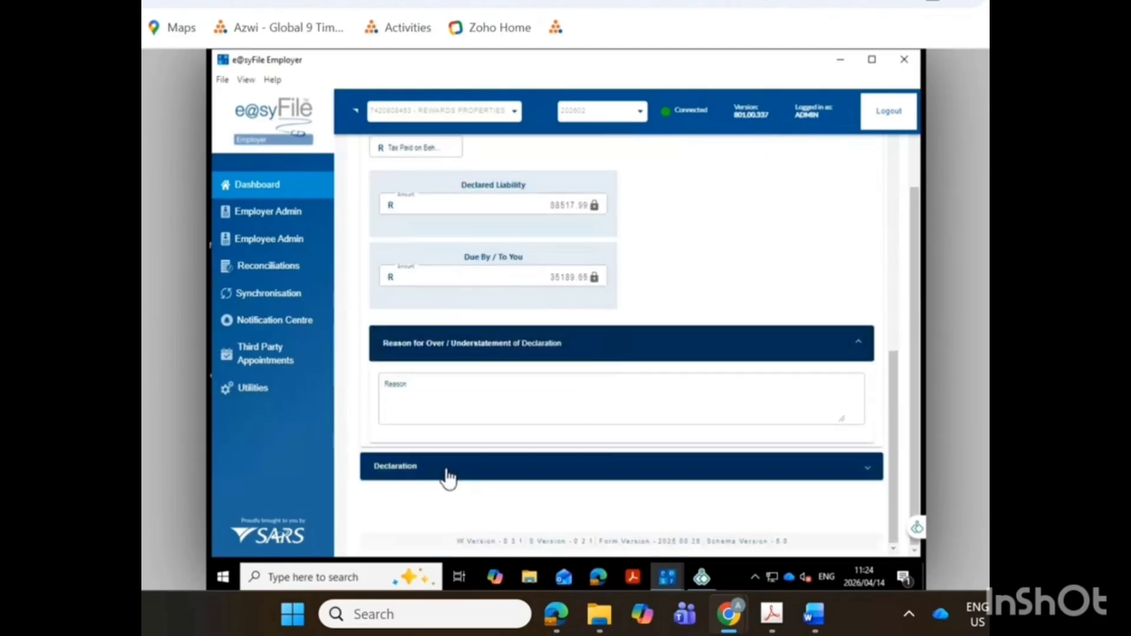
{"action": "left_click", "coordinate": [445, 473]}
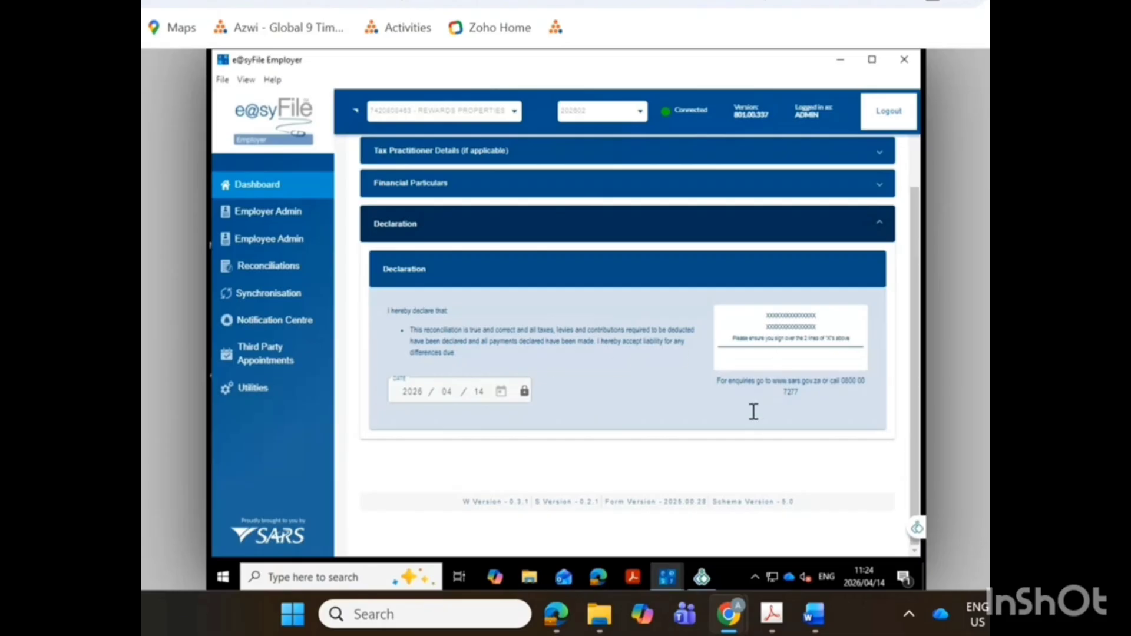
{"action": "scroll", "coordinate": [750, 416], "scroll_direction": "up", "scroll_amount": 2}
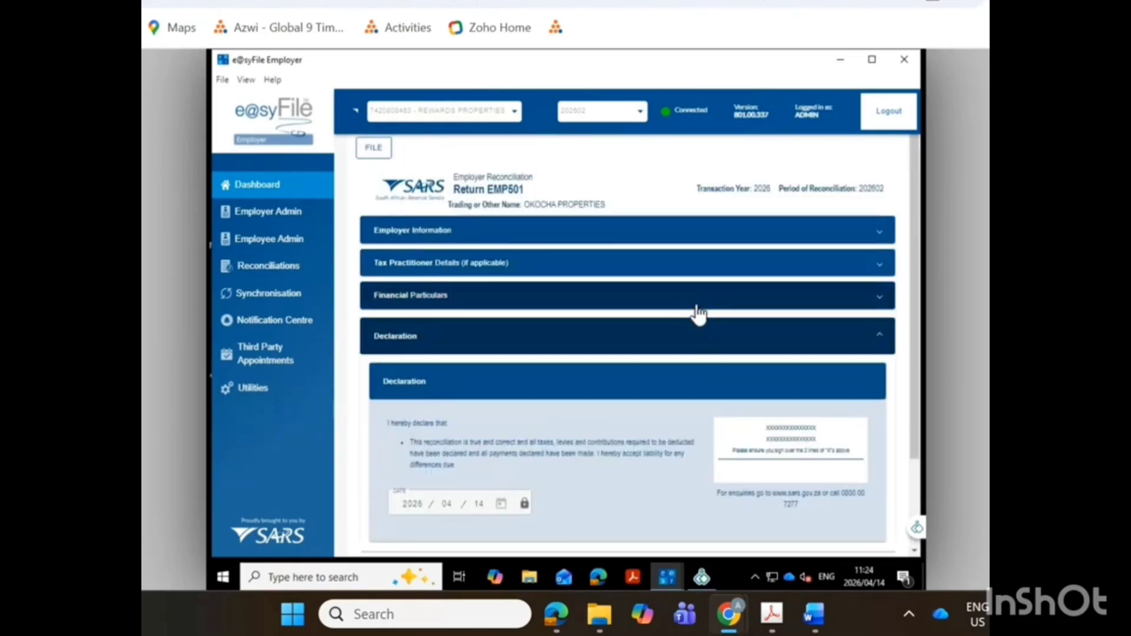
Save the completed EMP501 return, and file and close it.
{"action": "left_click", "coordinate": [375, 149]}
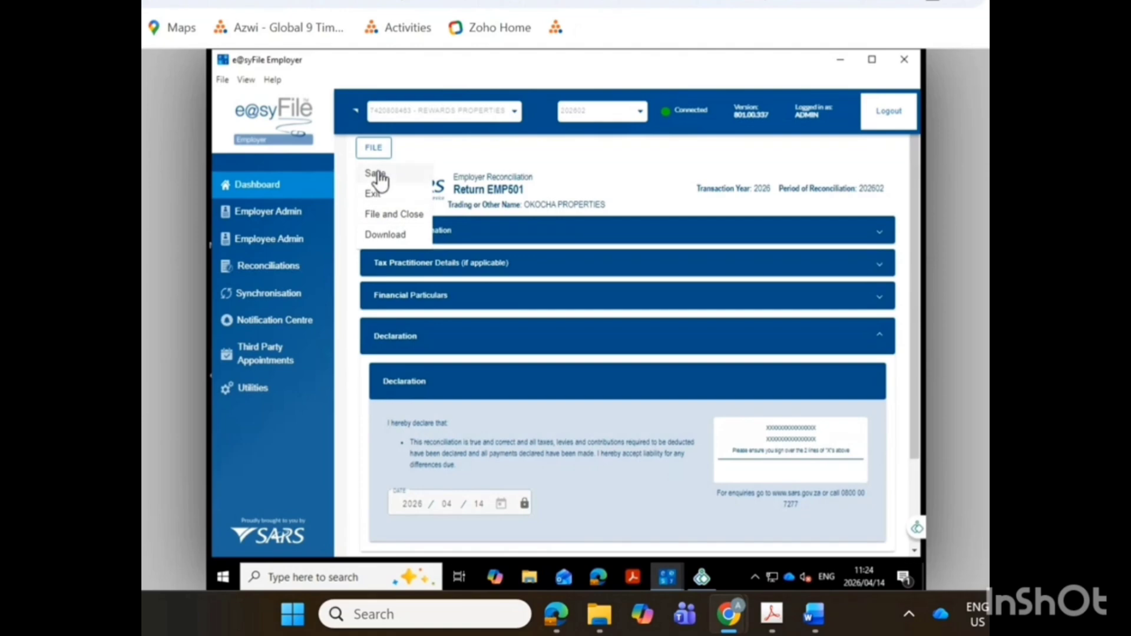
{"action": "left_click", "coordinate": [376, 172]}
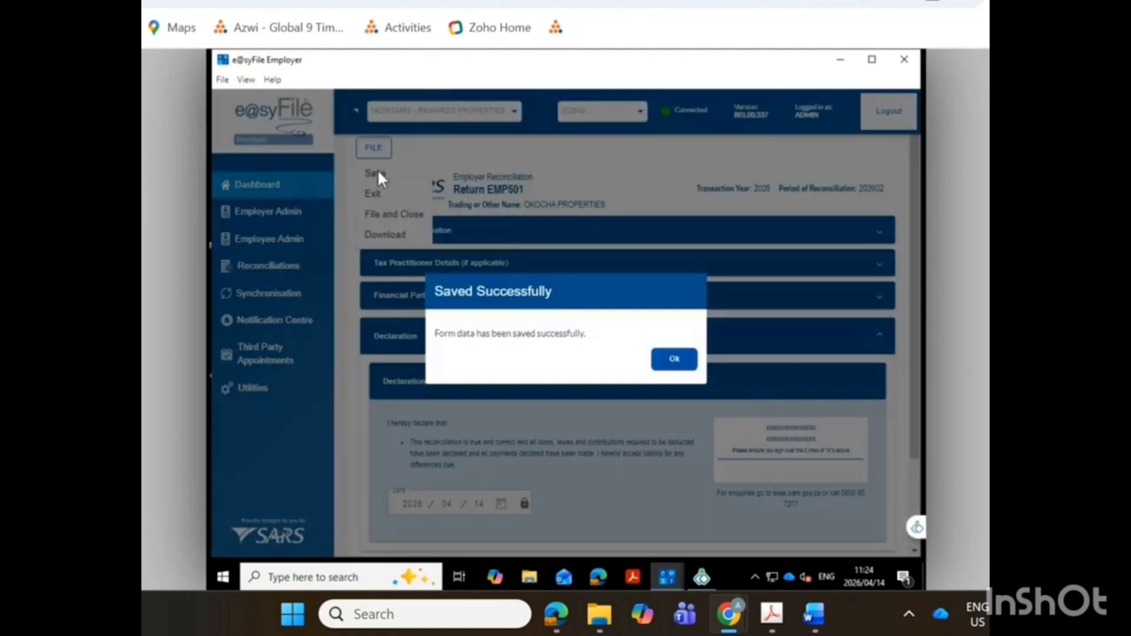
{"action": "left_click", "coordinate": [681, 364]}
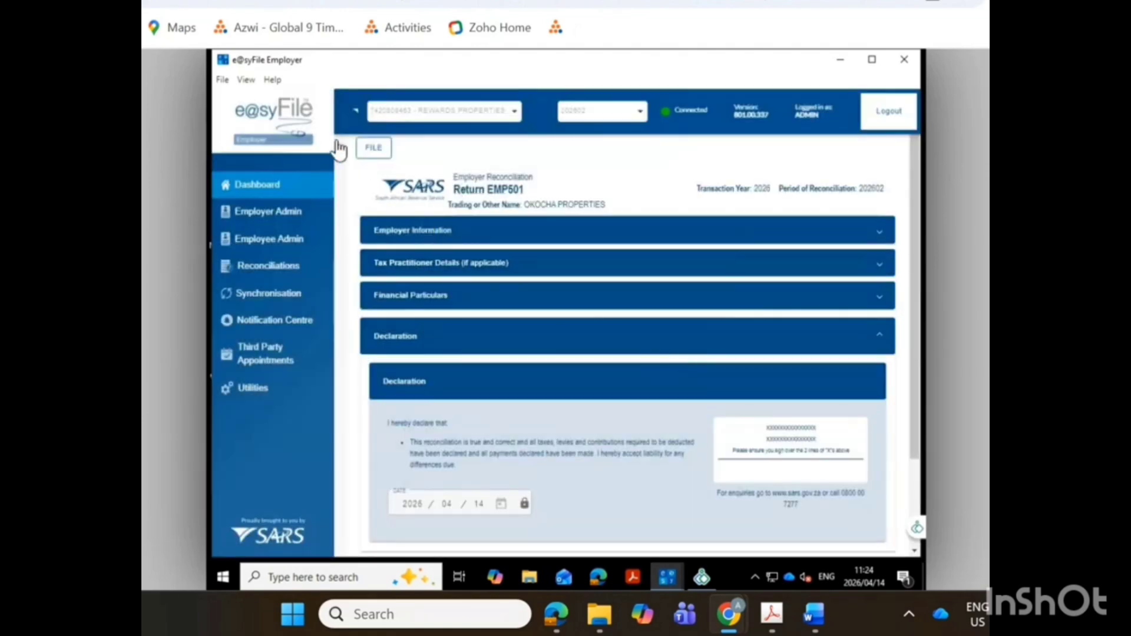
{"action": "left_click", "coordinate": [375, 153]}
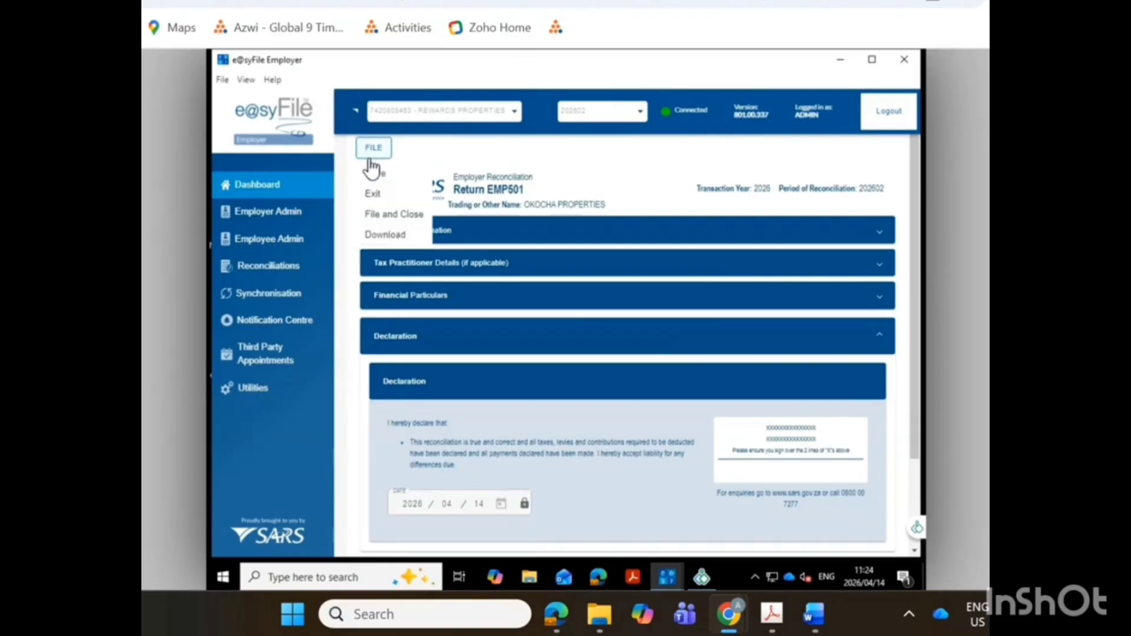
{"action": "left_click", "coordinate": [396, 216]}
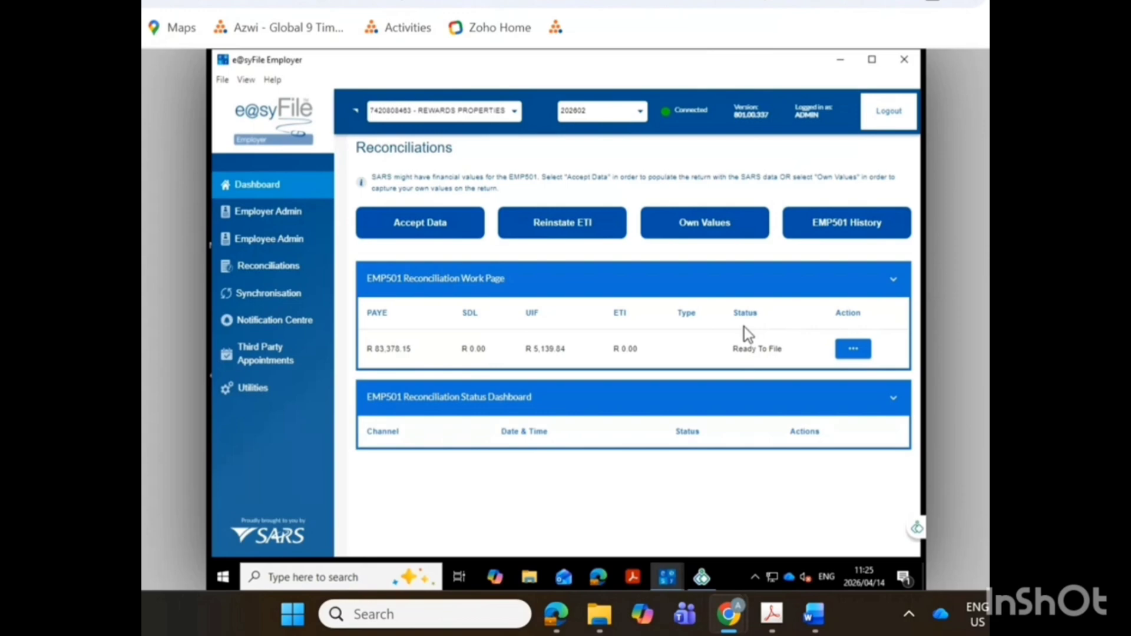
Submit the Ready To File EMP501 reconciliation to SARS, entering the eFiling password in the secure login.
{"action": "left_click", "coordinate": [853, 351]}
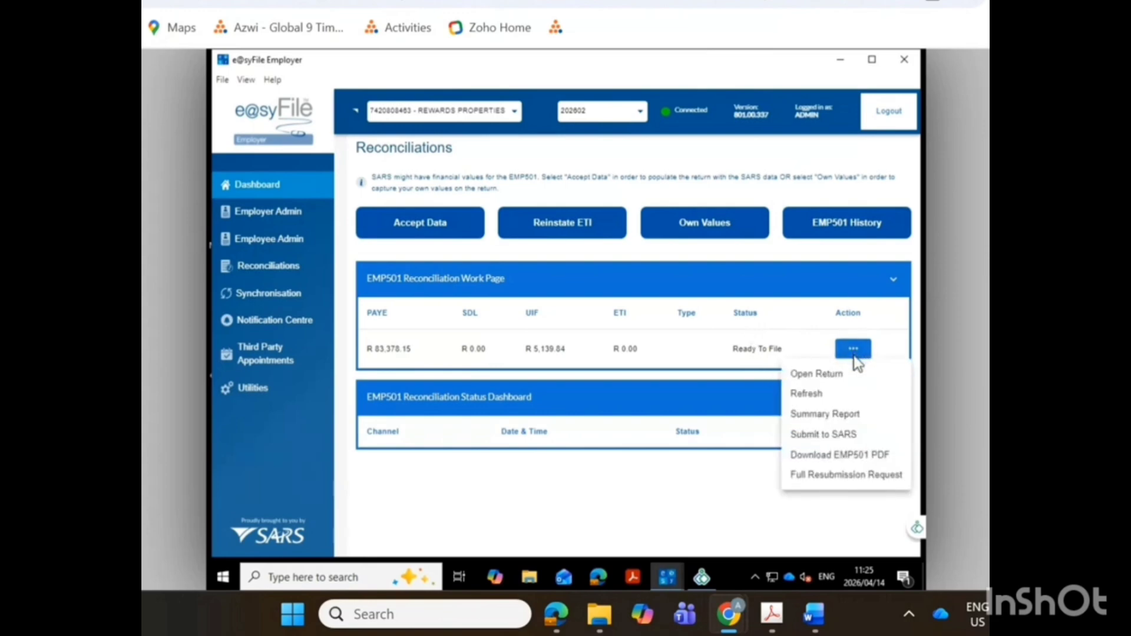
{"action": "left_click", "coordinate": [809, 435]}
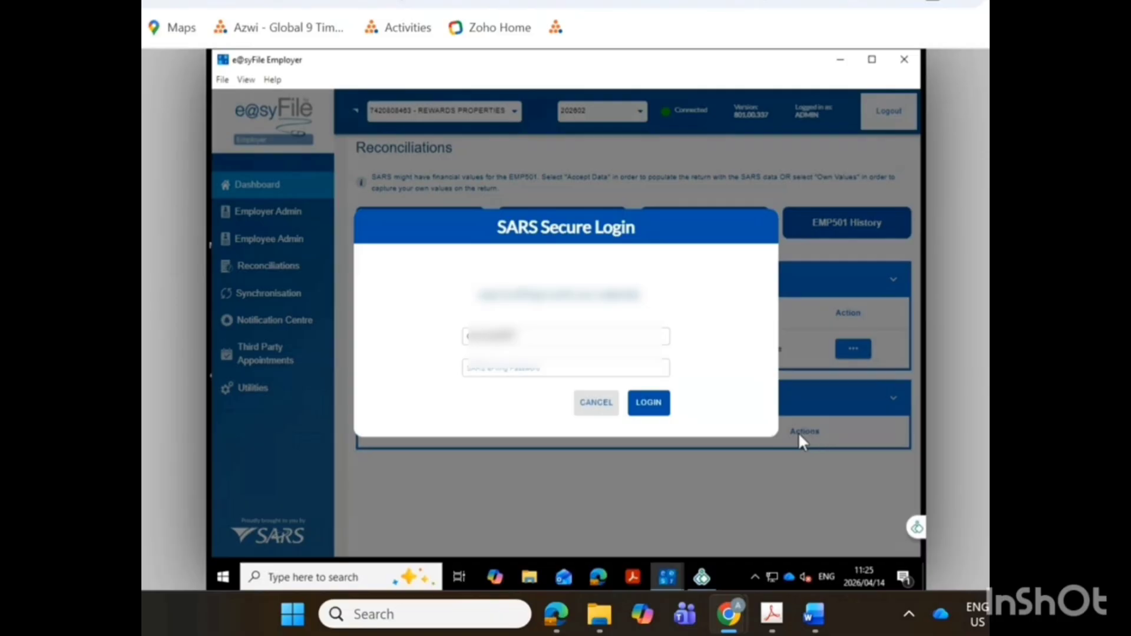
{"action": "left_click", "coordinate": [492, 368]}
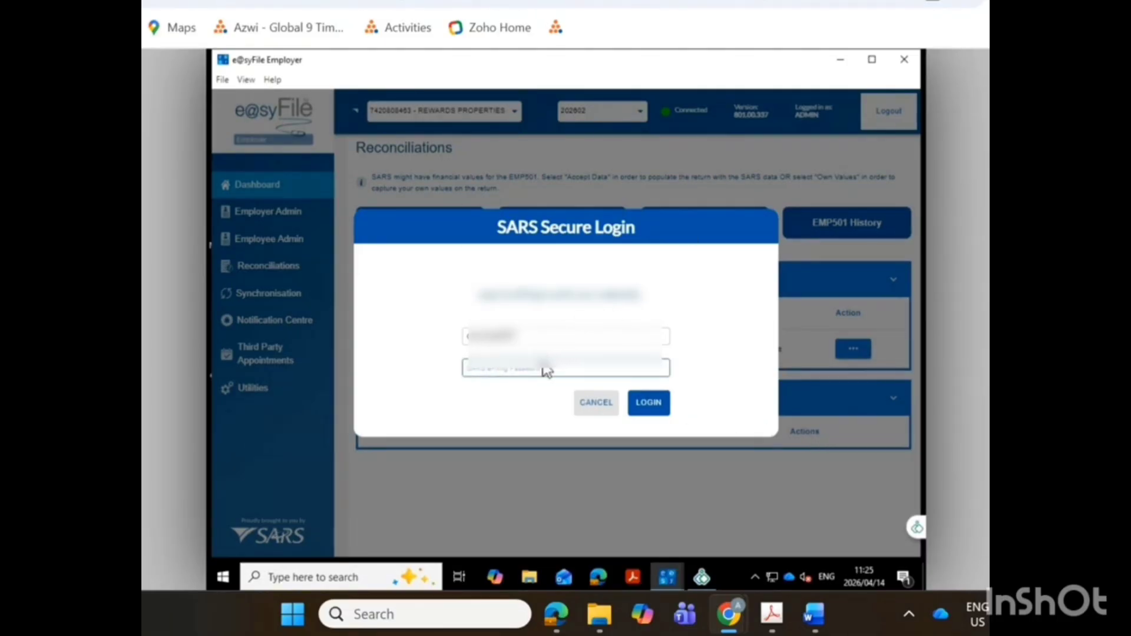
{"action": "key", "text": "ctrl+v"}
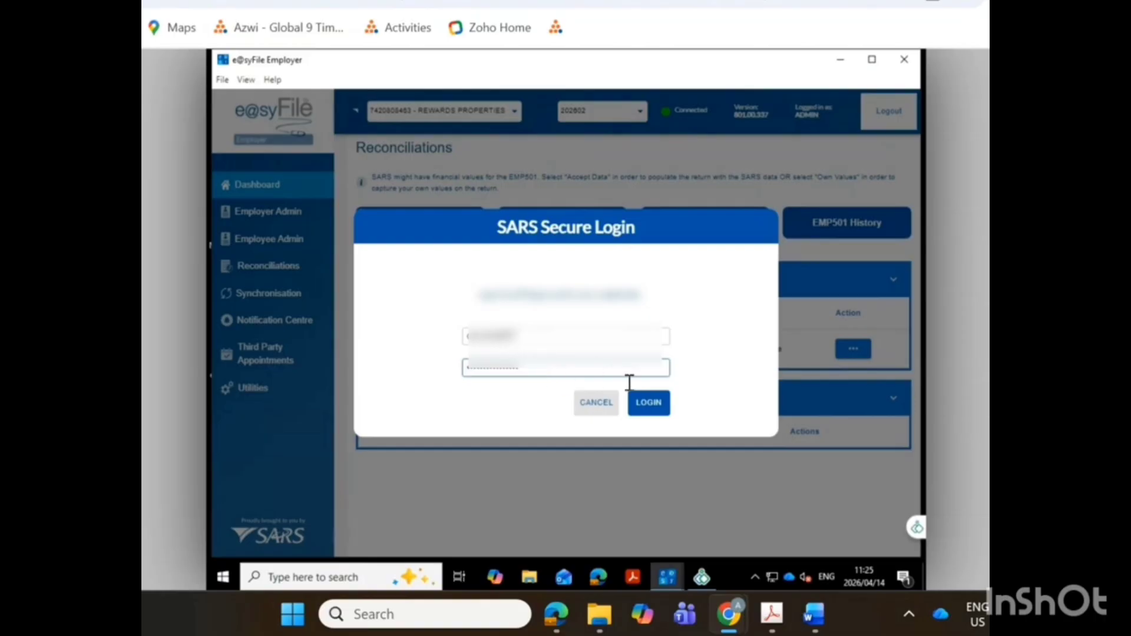
{"action": "left_click", "coordinate": [638, 405]}
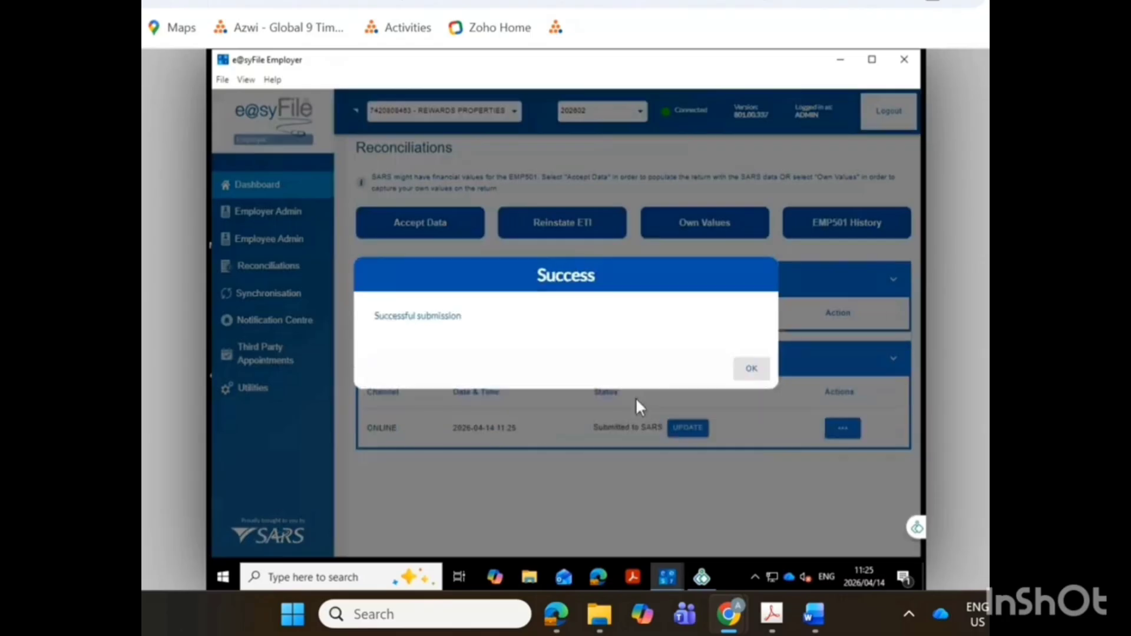
{"action": "left_click", "coordinate": [748, 370]}
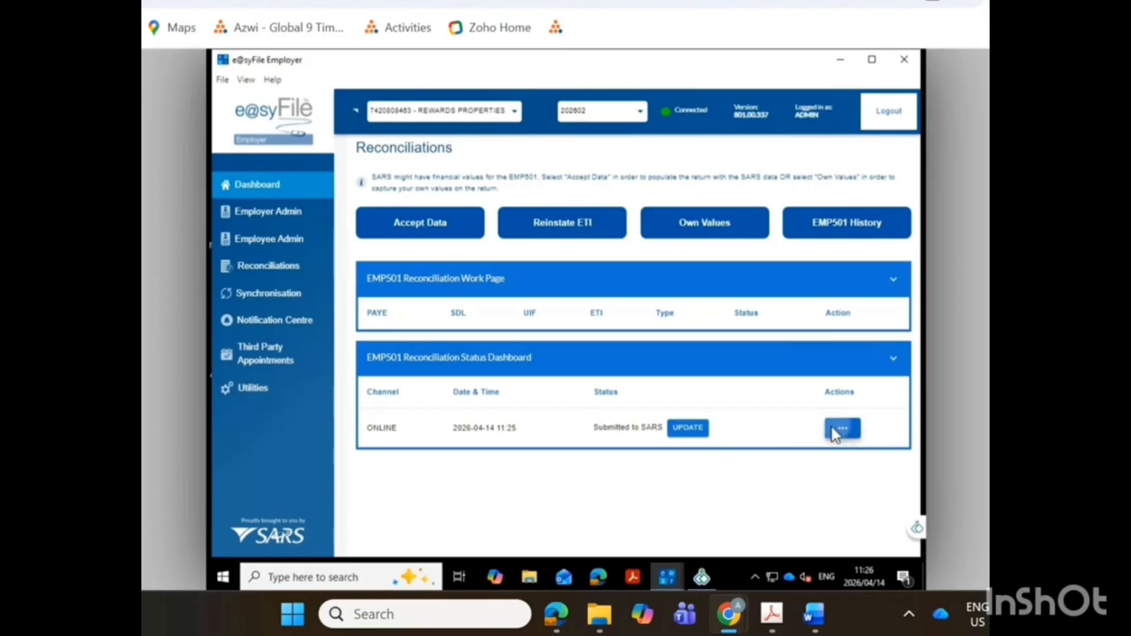
Generate and export the IRP5/IT3(a) PDFs for the submitted reconciliation with the All option.
{"action": "left_click", "coordinate": [842, 430]}
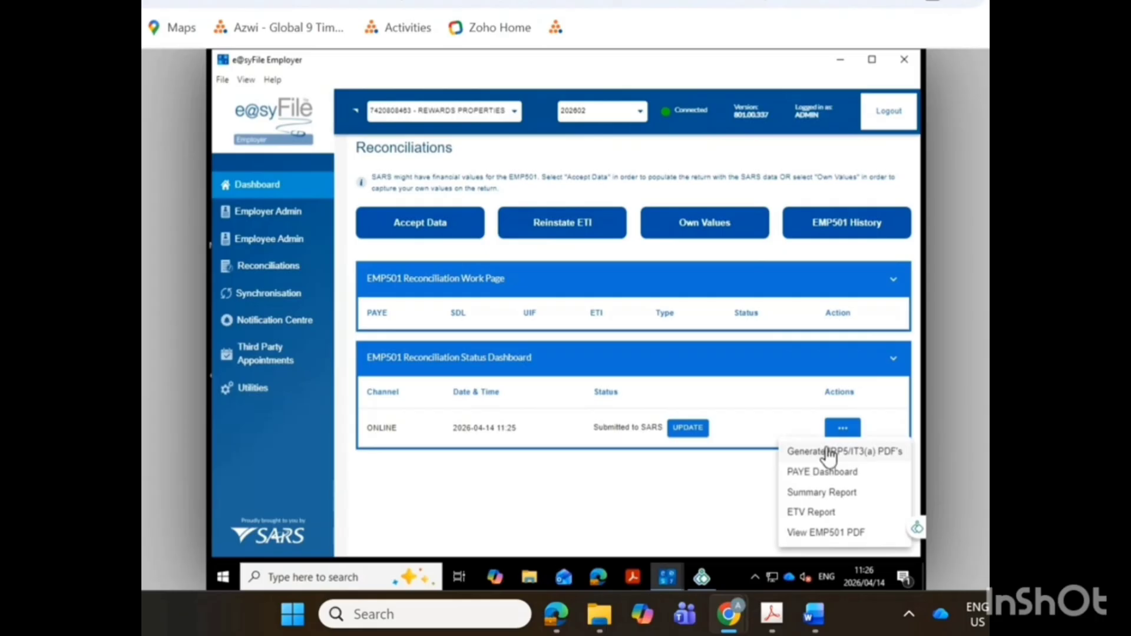
{"action": "left_click", "coordinate": [829, 452]}
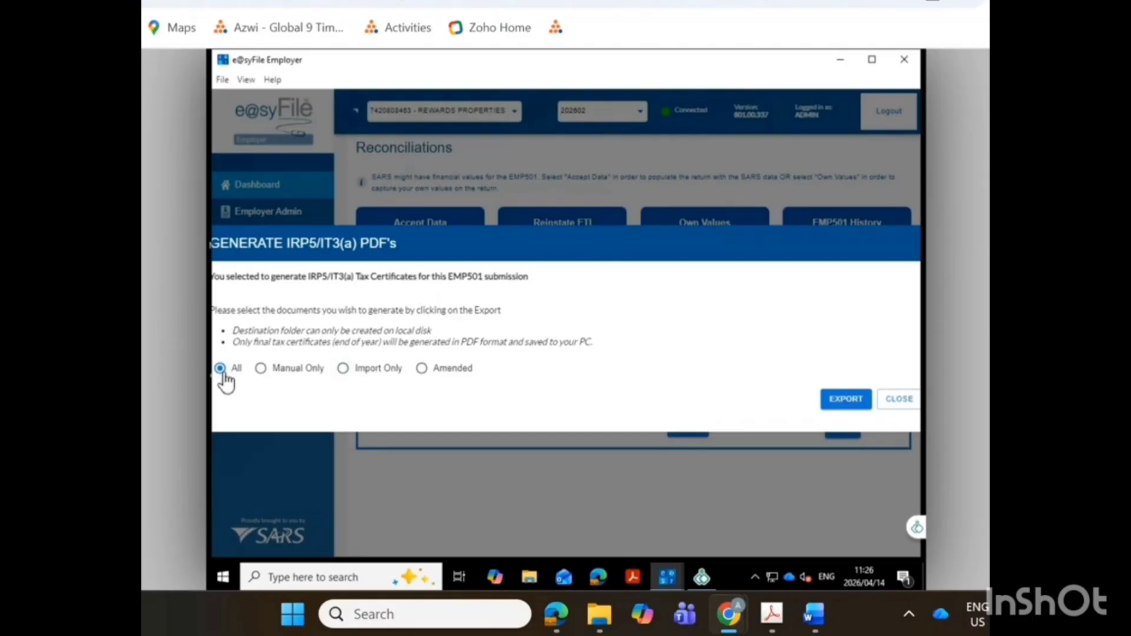
{"action": "left_click", "coordinate": [848, 400]}
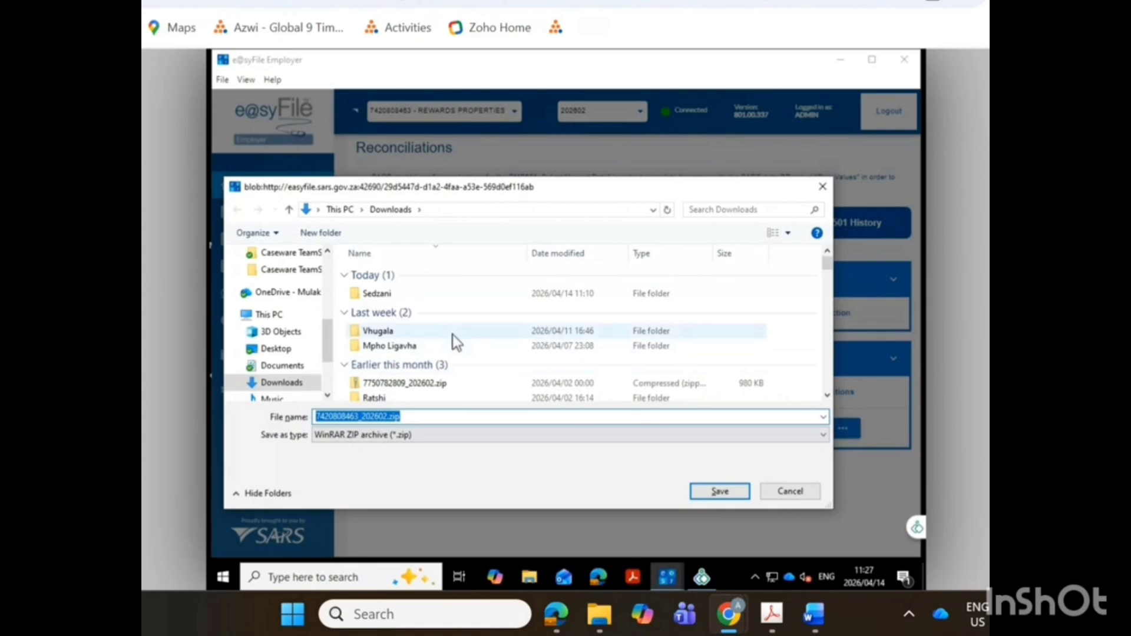
Save the generated IRP5/IT3(a) certificates ZIP under its suggested name in the person-named Downloads subfolder dated 2024/10/23, and close the completion notice.
{"action": "scroll", "coordinate": [452, 342], "scroll_direction": "down", "scroll_amount": 3}
{"action": "scroll", "coordinate": [454, 337], "scroll_direction": "down", "scroll_amount": 6}
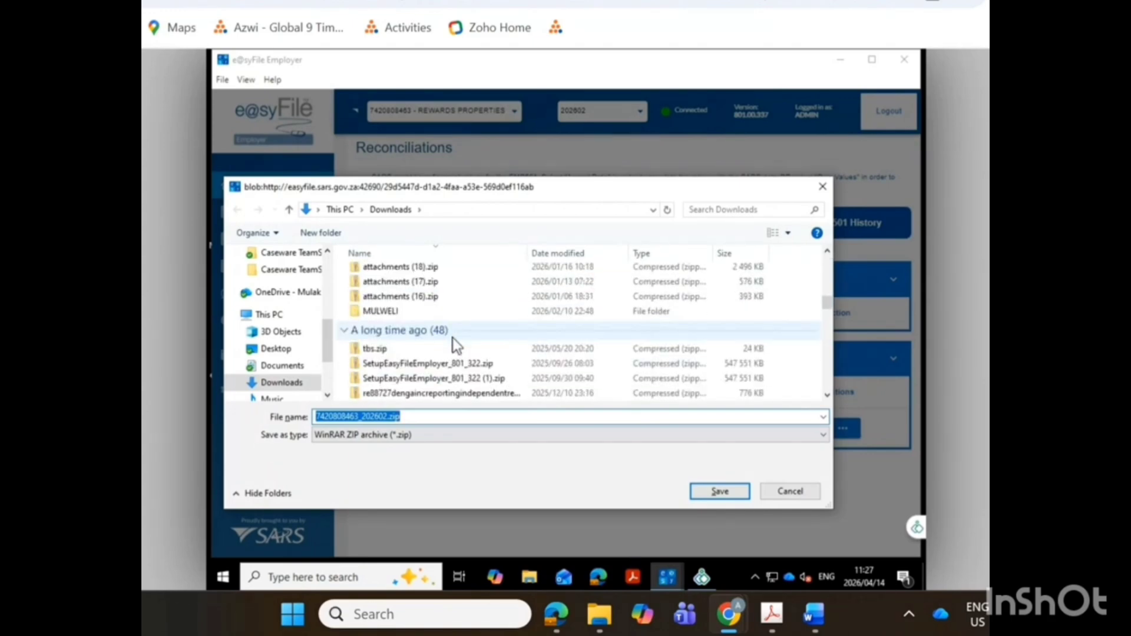
{"action": "scroll", "coordinate": [453, 338], "scroll_direction": "down", "scroll_amount": 6}
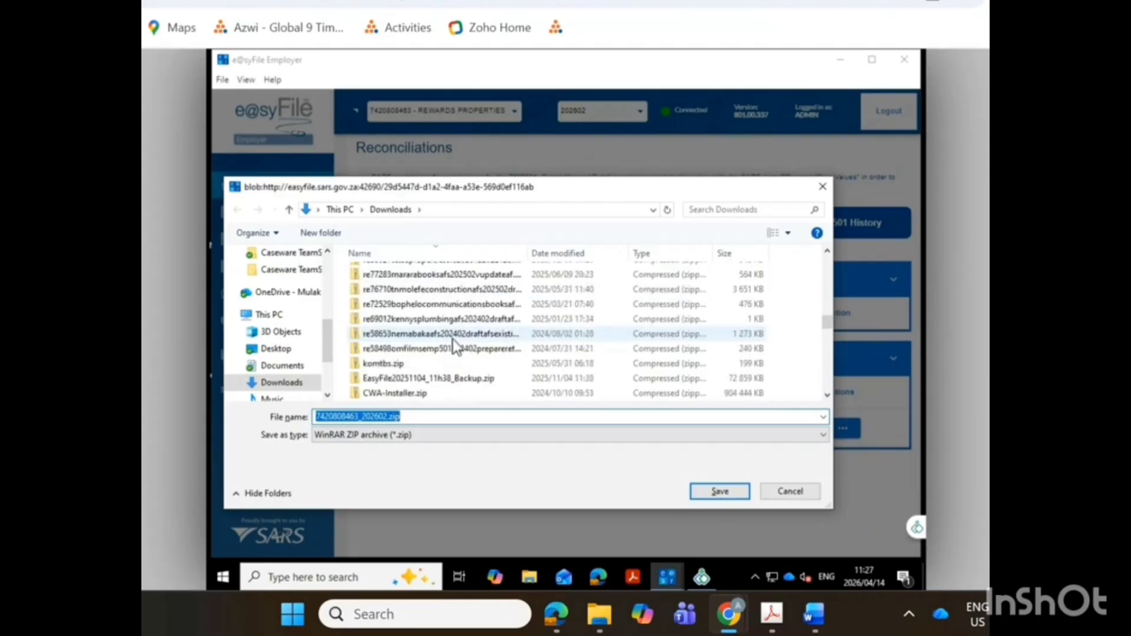
{"action": "scroll", "coordinate": [454, 340], "scroll_direction": "down", "scroll_amount": 3}
{"action": "scroll", "coordinate": [453, 341], "scroll_direction": "up", "scroll_amount": 3}
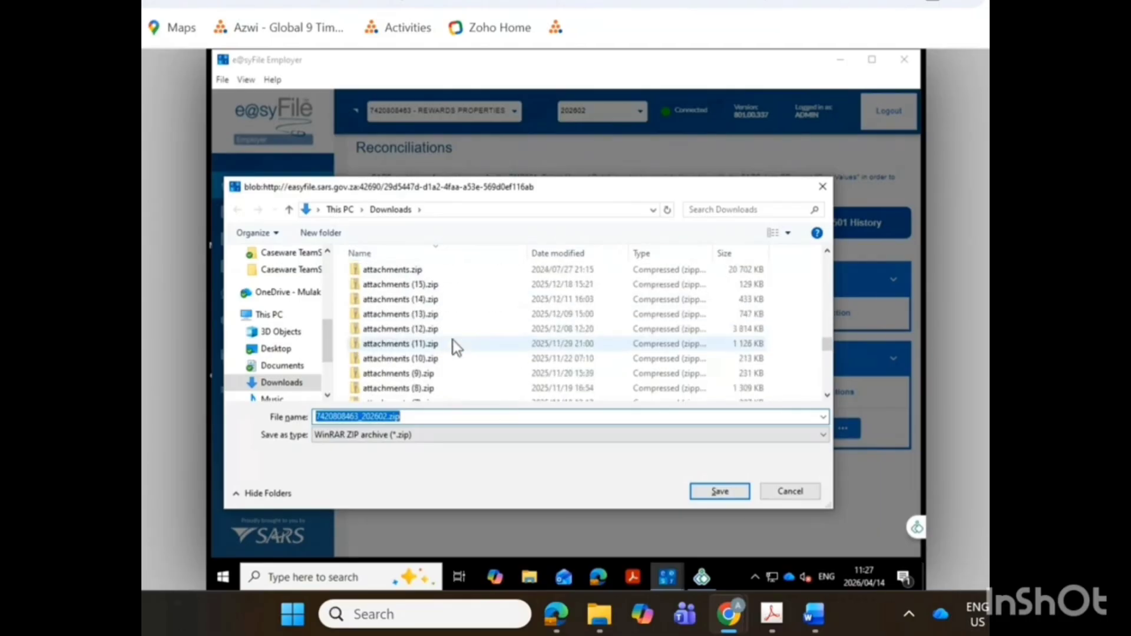
{"action": "scroll", "coordinate": [454, 341], "scroll_direction": "up", "scroll_amount": 15}
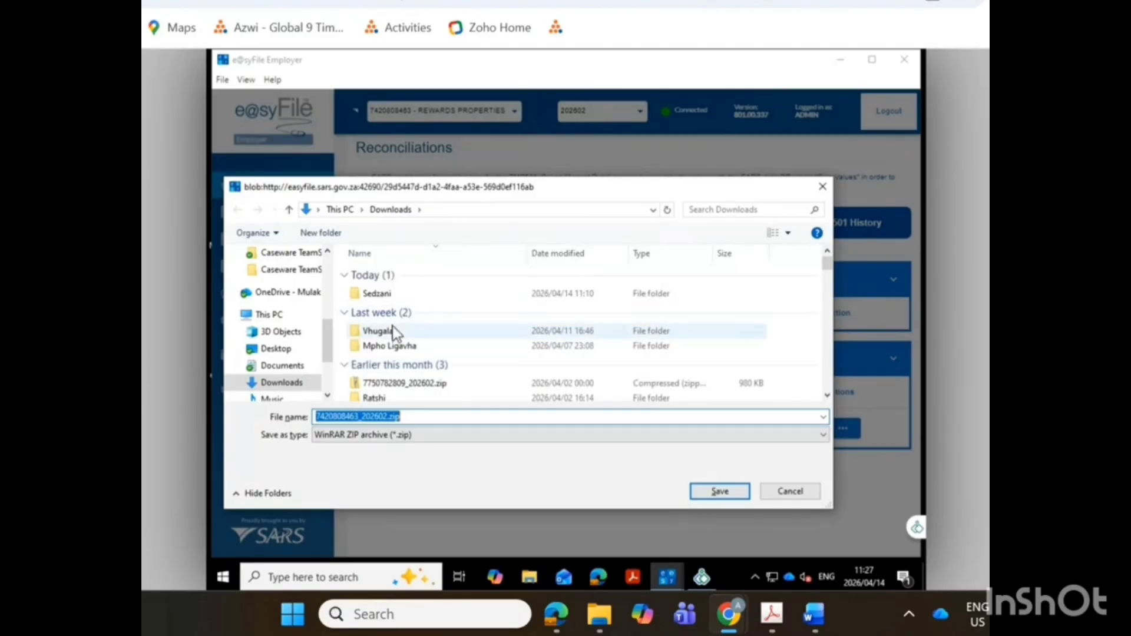
{"action": "scroll", "coordinate": [488, 338], "scroll_direction": "down", "scroll_amount": 3}
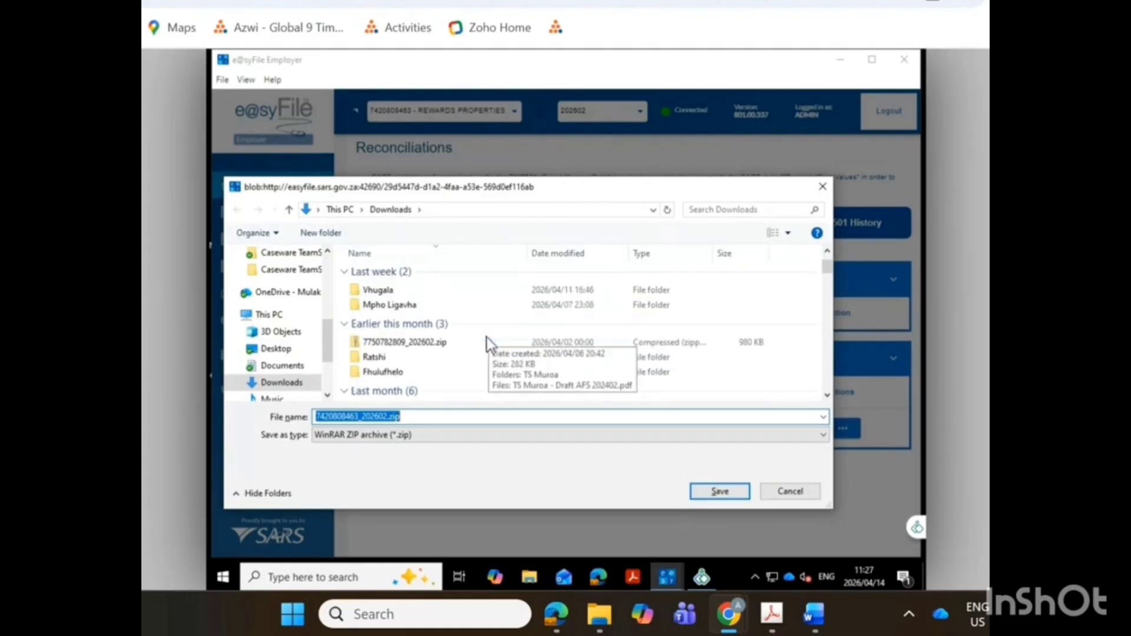
{"action": "scroll", "coordinate": [486, 337], "scroll_direction": "down", "scroll_amount": 10}
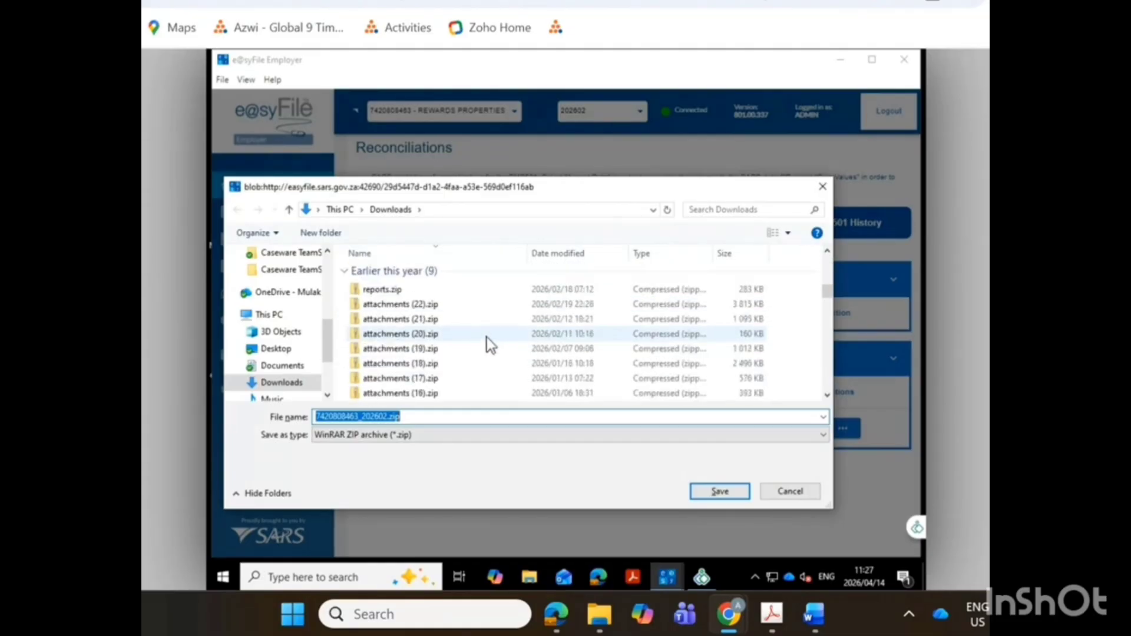
{"action": "scroll", "coordinate": [486, 337], "scroll_direction": "down", "scroll_amount": 8}
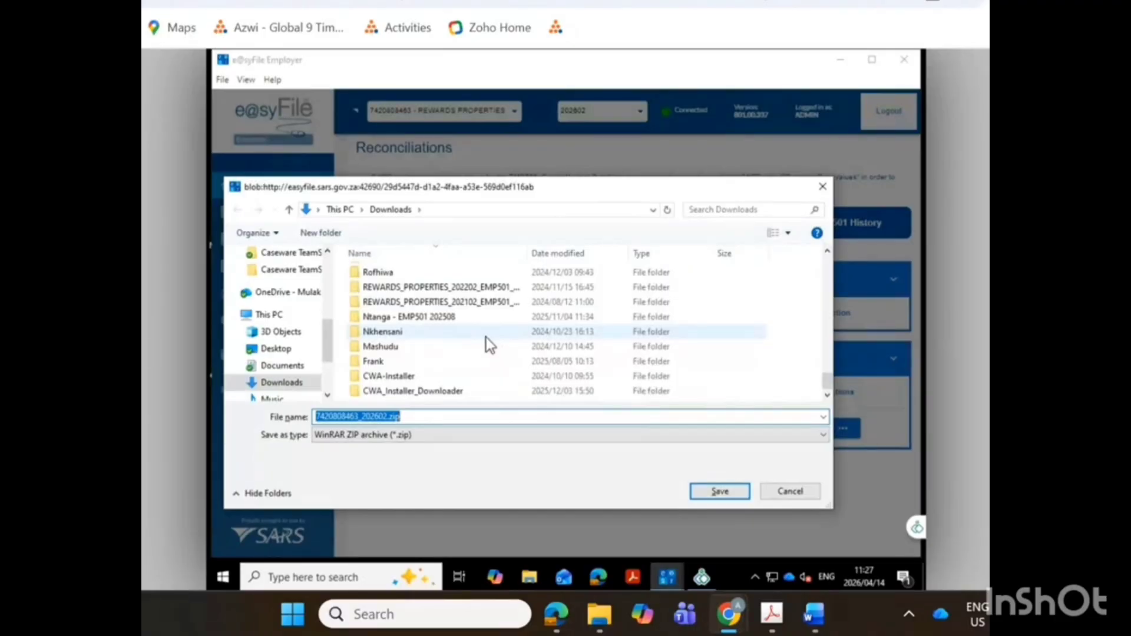
{"action": "left_click", "coordinate": [389, 337]}
{"action": "double_click", "coordinate": [390, 335]}
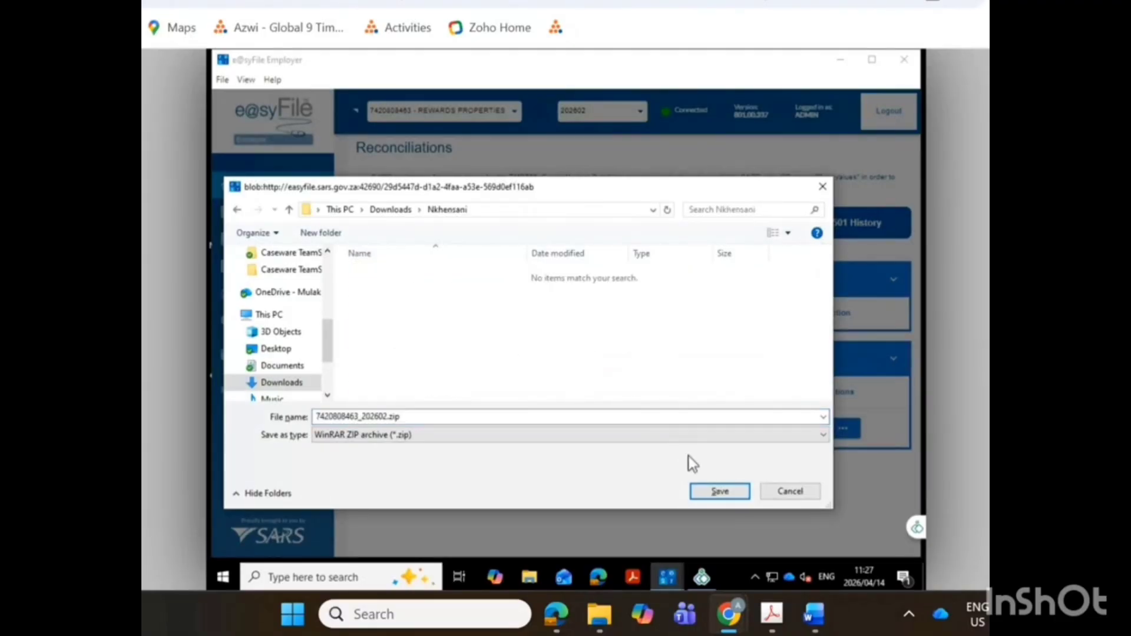
{"action": "left_click", "coordinate": [719, 491]}
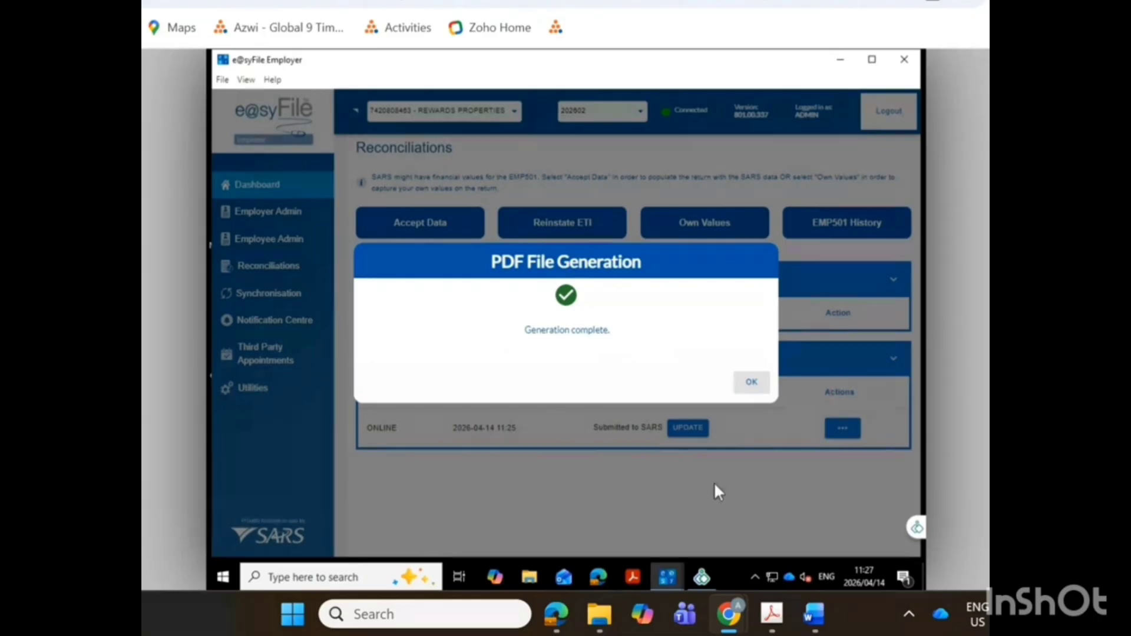
{"action": "left_click", "coordinate": [751, 384]}
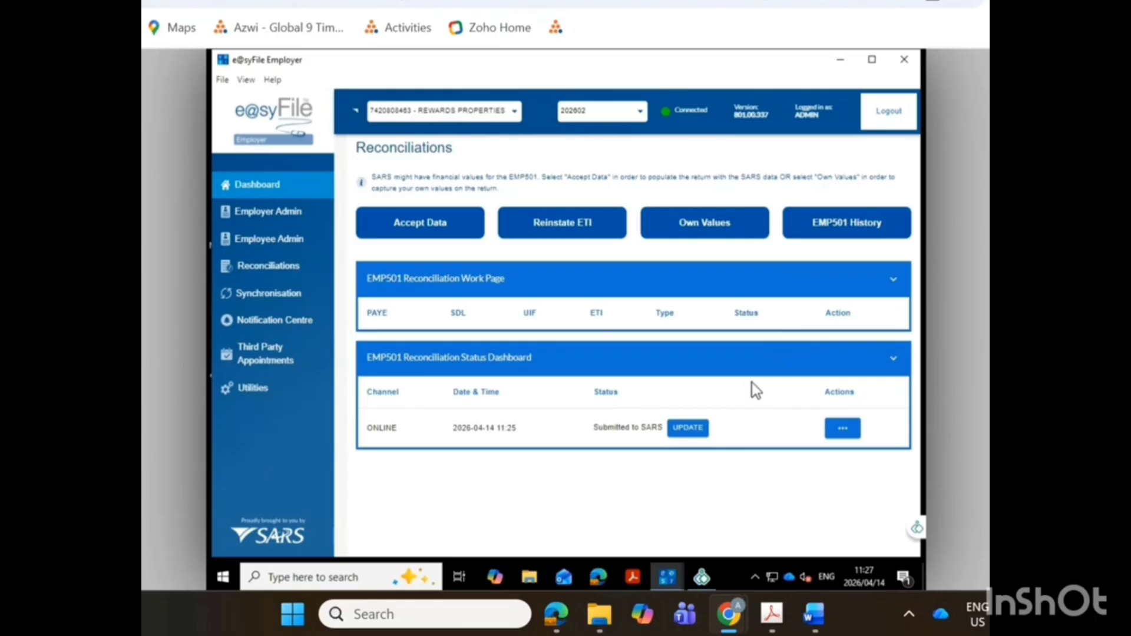
Export the submitted reconciliation's EMP501 PDF and save it as "Rewards EMP501 202602.pdf" in the same Downloads subfolder.
{"action": "left_click", "coordinate": [849, 432]}
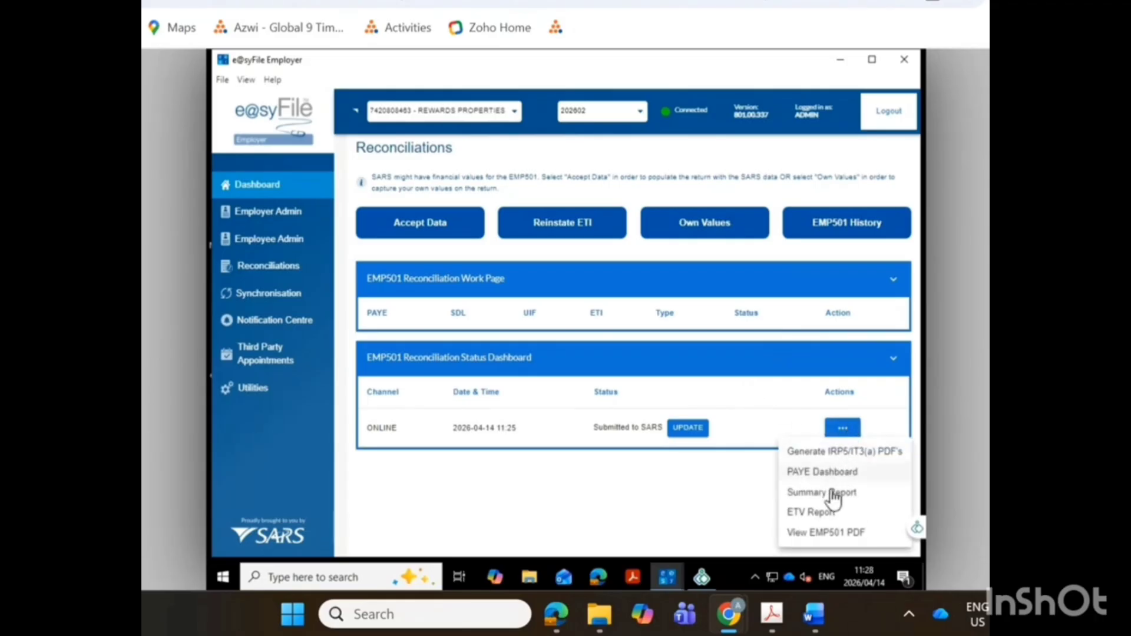
{"action": "left_click", "coordinate": [828, 532]}
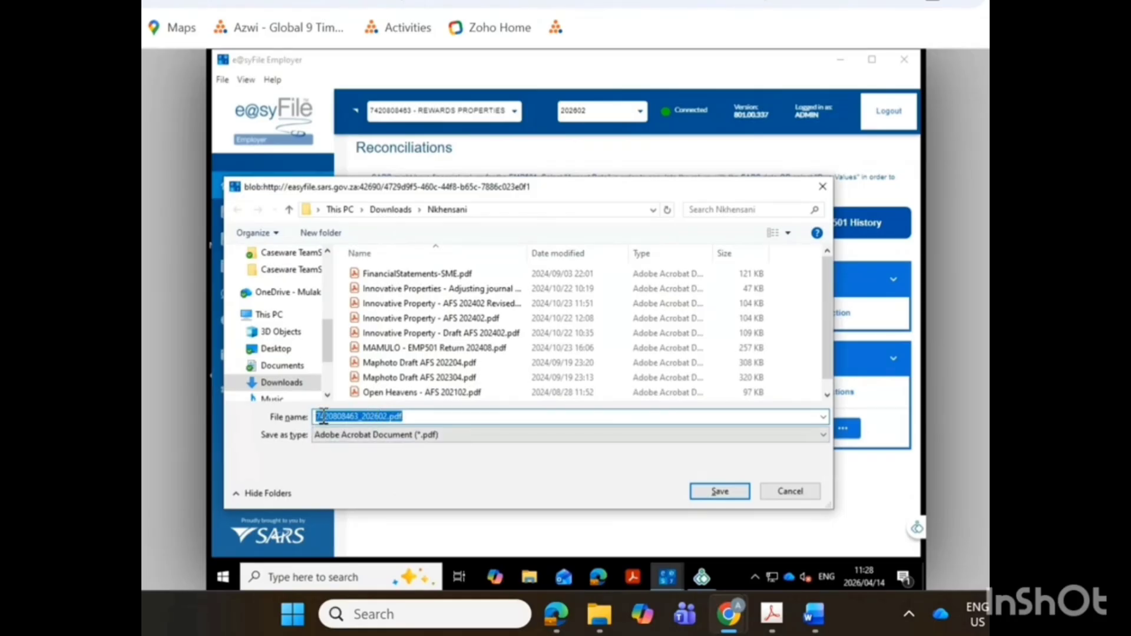
{"action": "left_click", "coordinate": [360, 417]}
{"action": "left_click_drag", "start_coordinate": [360, 417], "coordinate": [317, 417]}
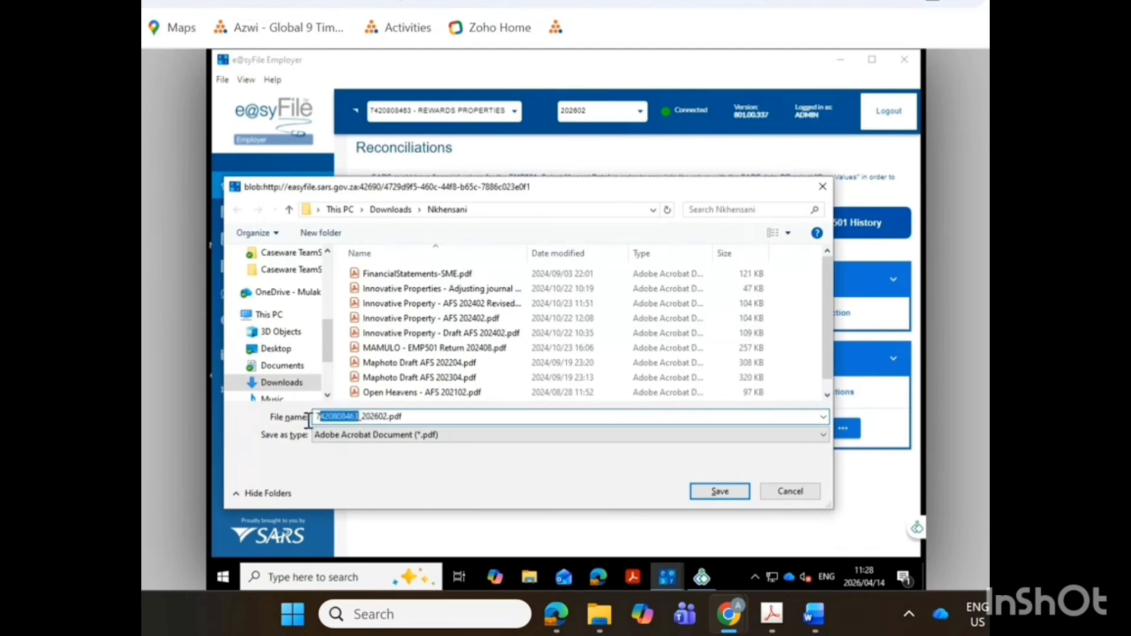
{"action": "type", "text": "Rewards "}
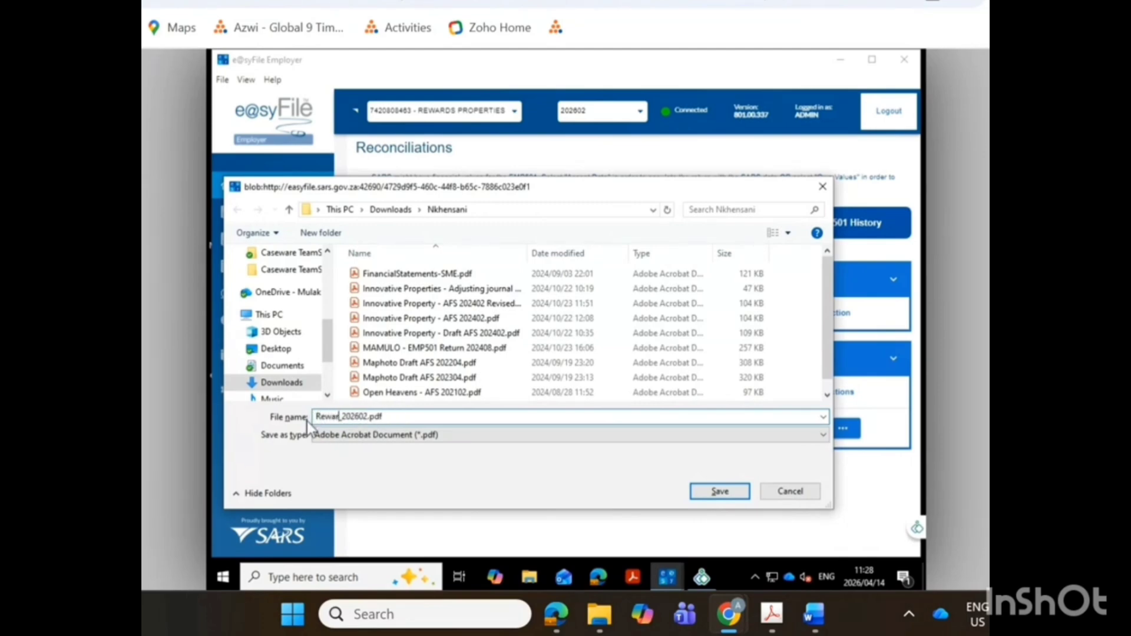
{"action": "type", "text": "EMP501"}
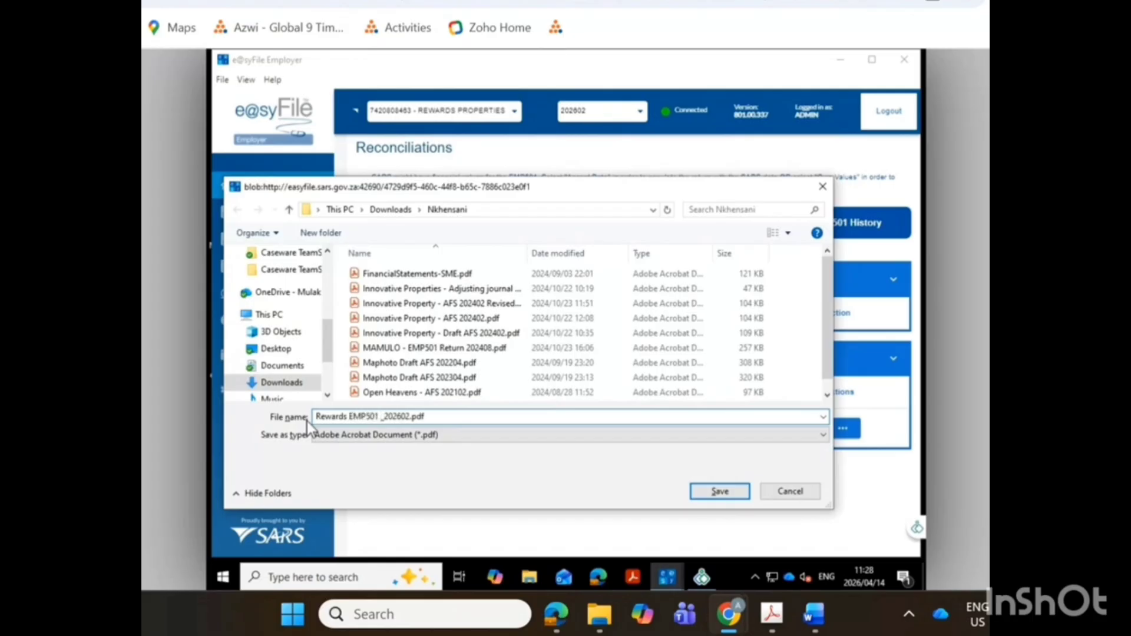
{"action": "key", "text": "Delete"}
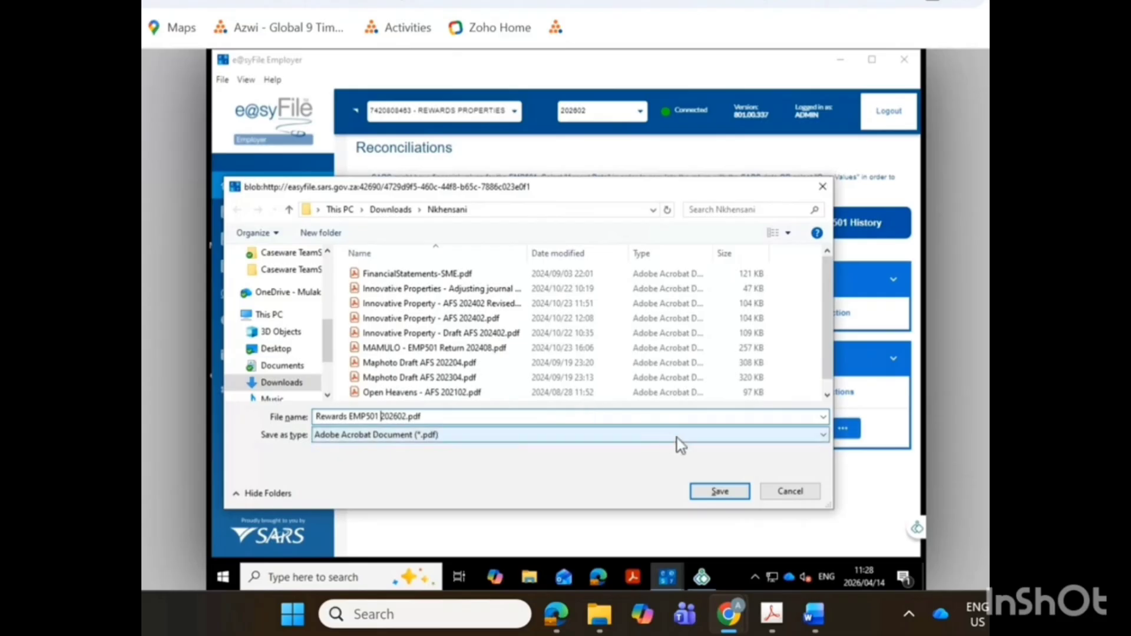
{"action": "left_click", "coordinate": [719, 491]}
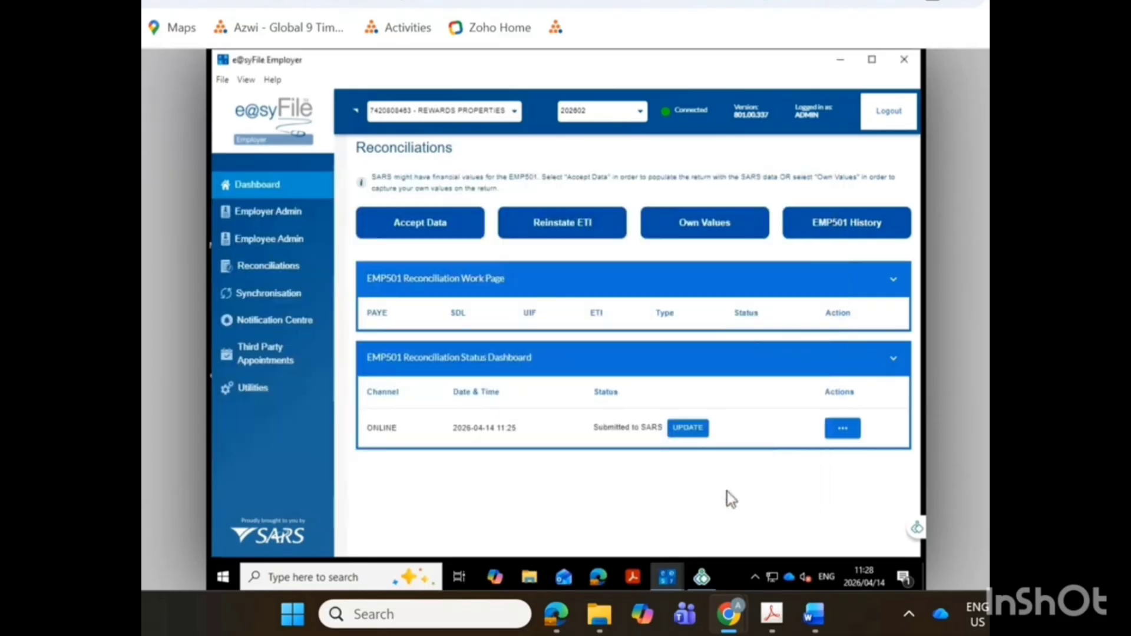